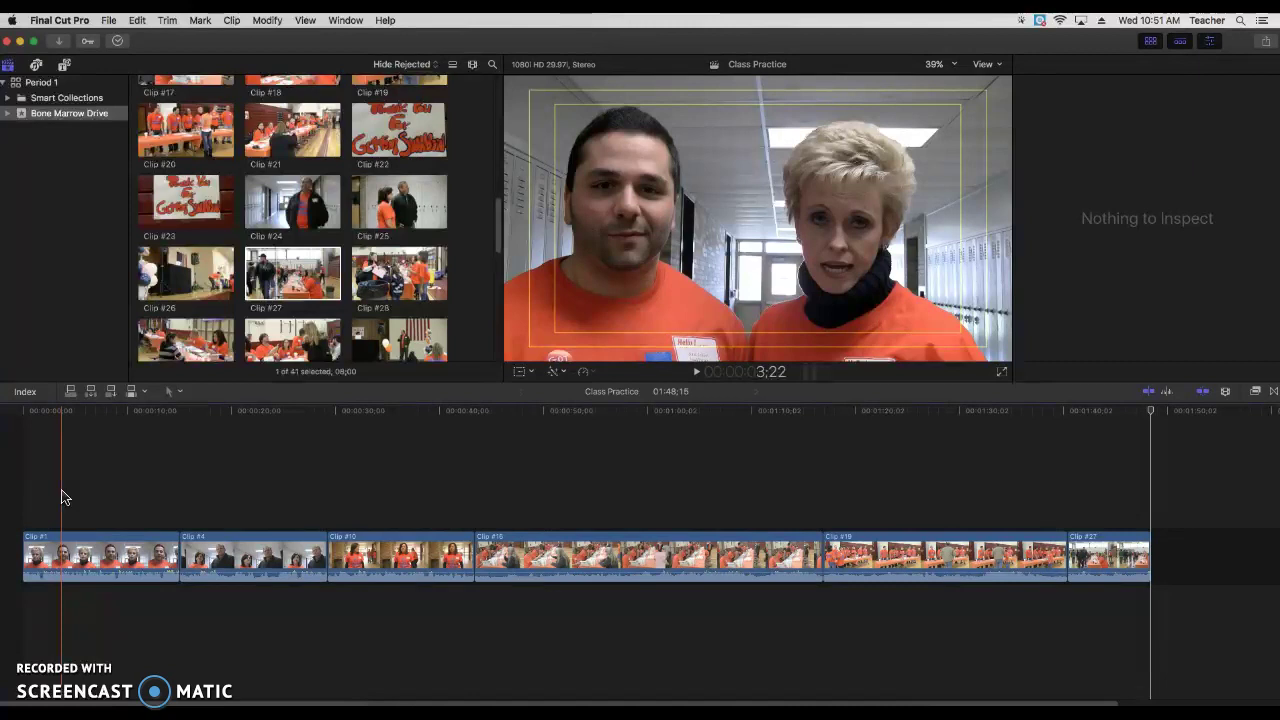
Deselect the timeline, then close the Download Track dialog on the music site in Chrome.
{"action": "left_click", "coordinate": [423, 634]}
{"action": "left_click", "coordinate": [467, 708]}
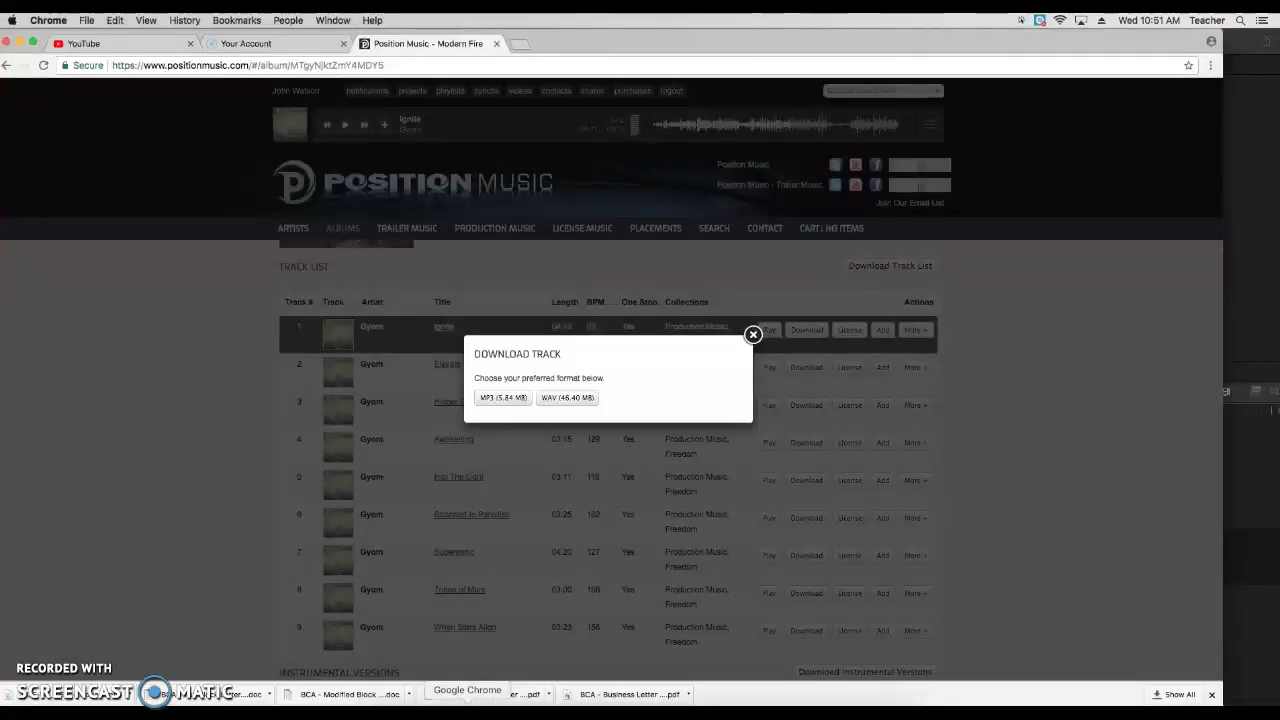
{"action": "left_click", "coordinate": [754, 336]}
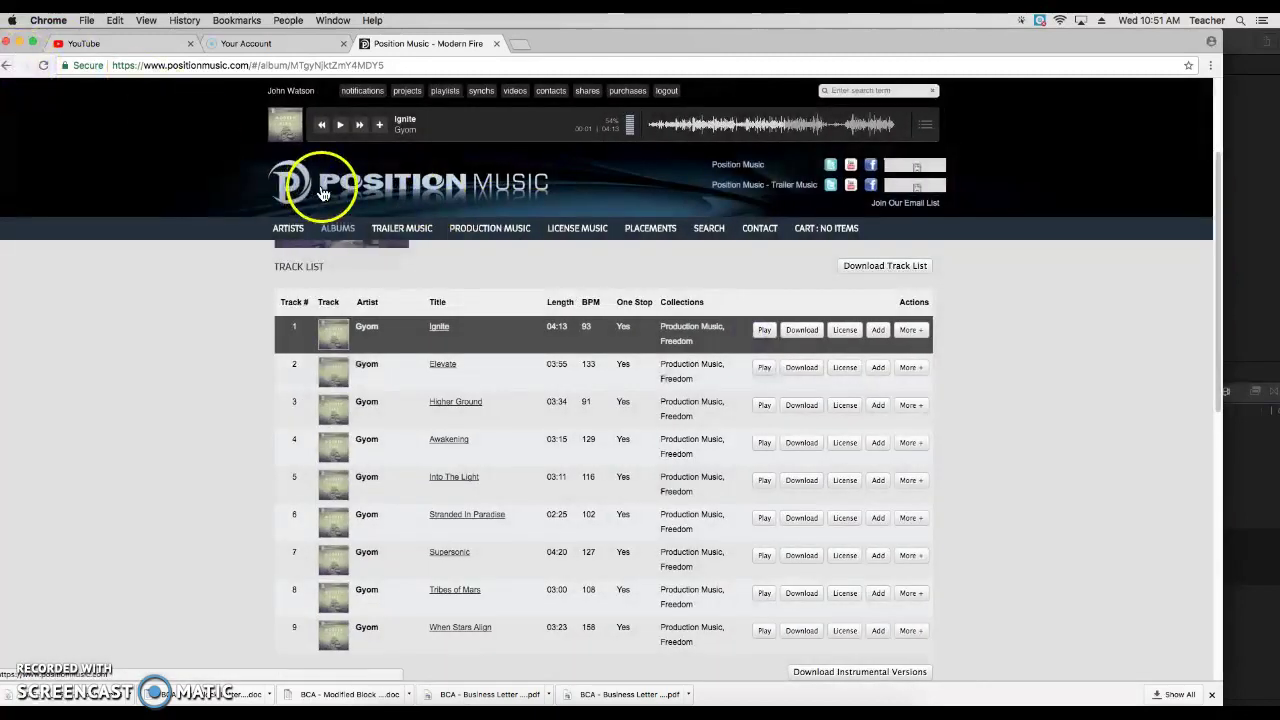
Return to the Production Music catalogue and scroll down to the Modern Fire album.
{"action": "left_click", "coordinate": [8, 66]}
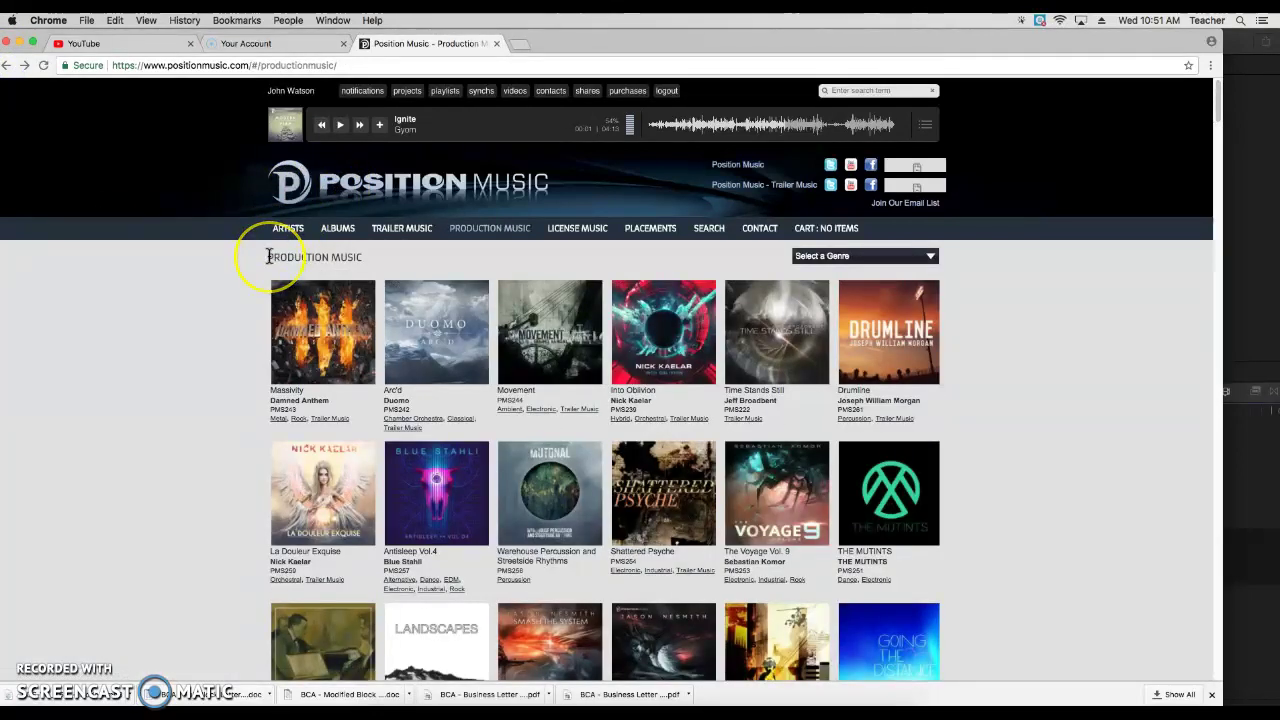
{"action": "left_click", "coordinate": [490, 228]}
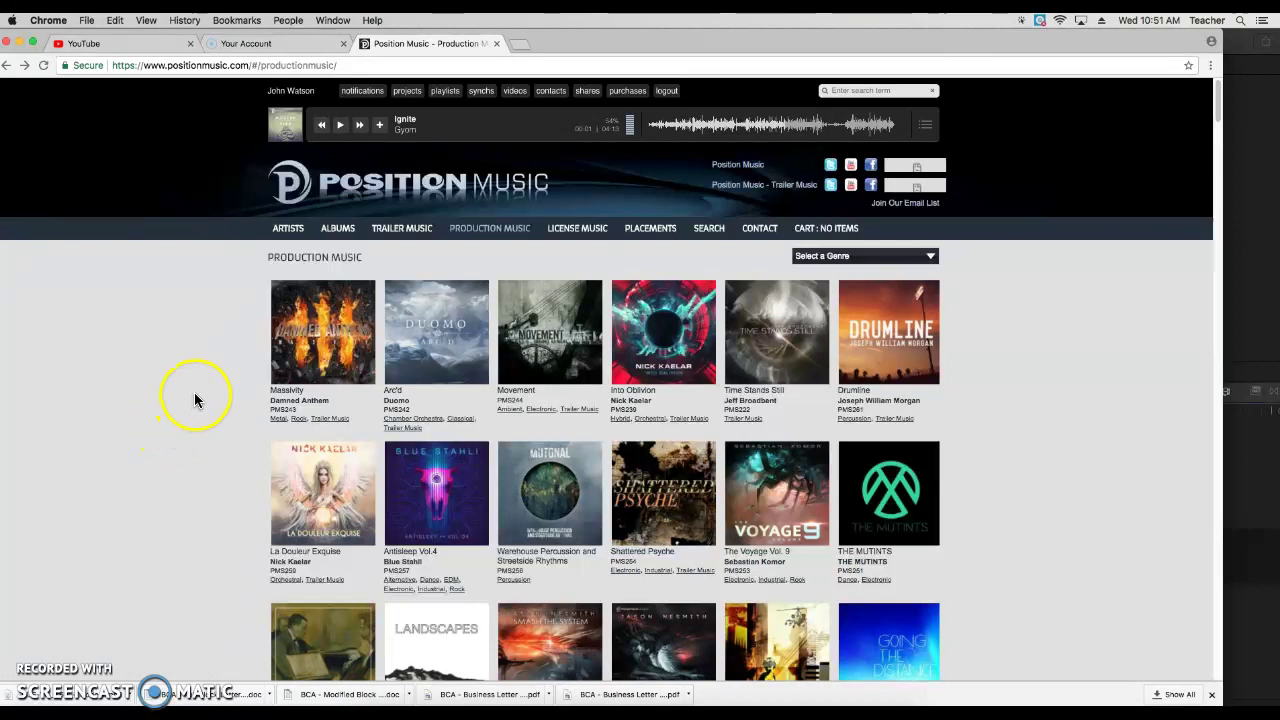
{"action": "scroll", "coordinate": [203, 390], "scroll_direction": "down", "scroll_amount": 2}
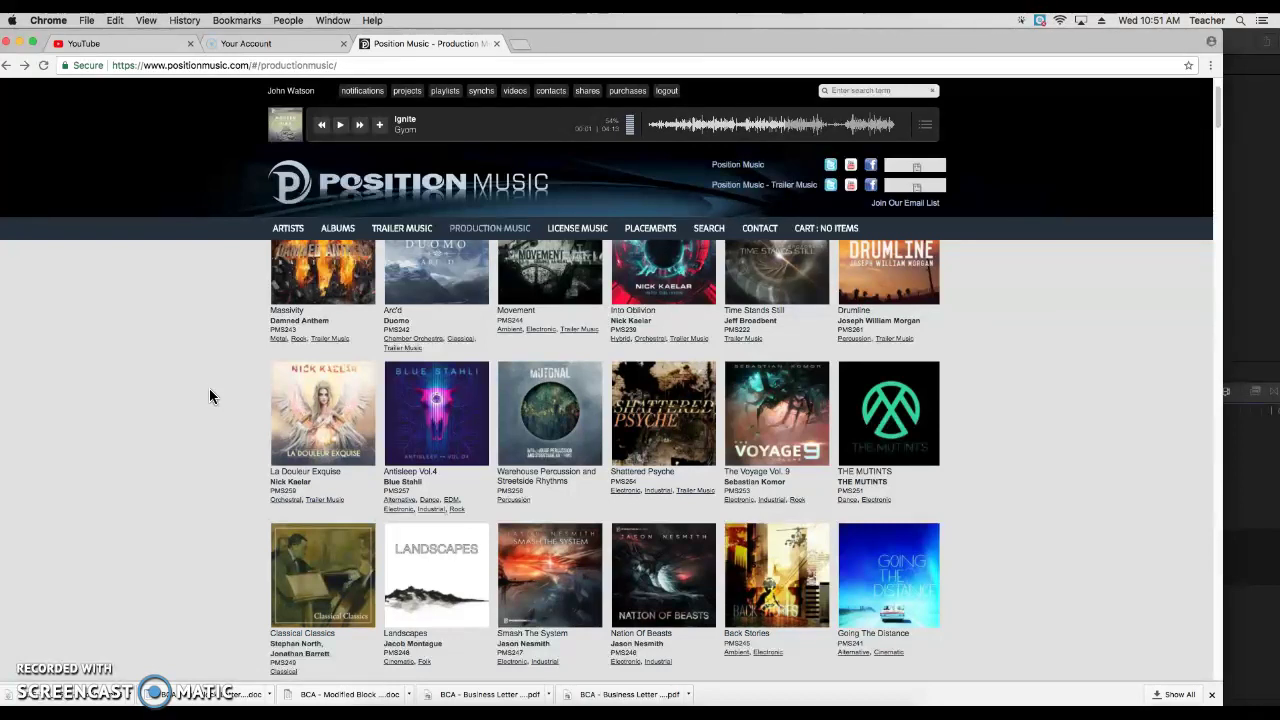
{"action": "scroll", "coordinate": [211, 388], "scroll_direction": "down", "scroll_amount": 1}
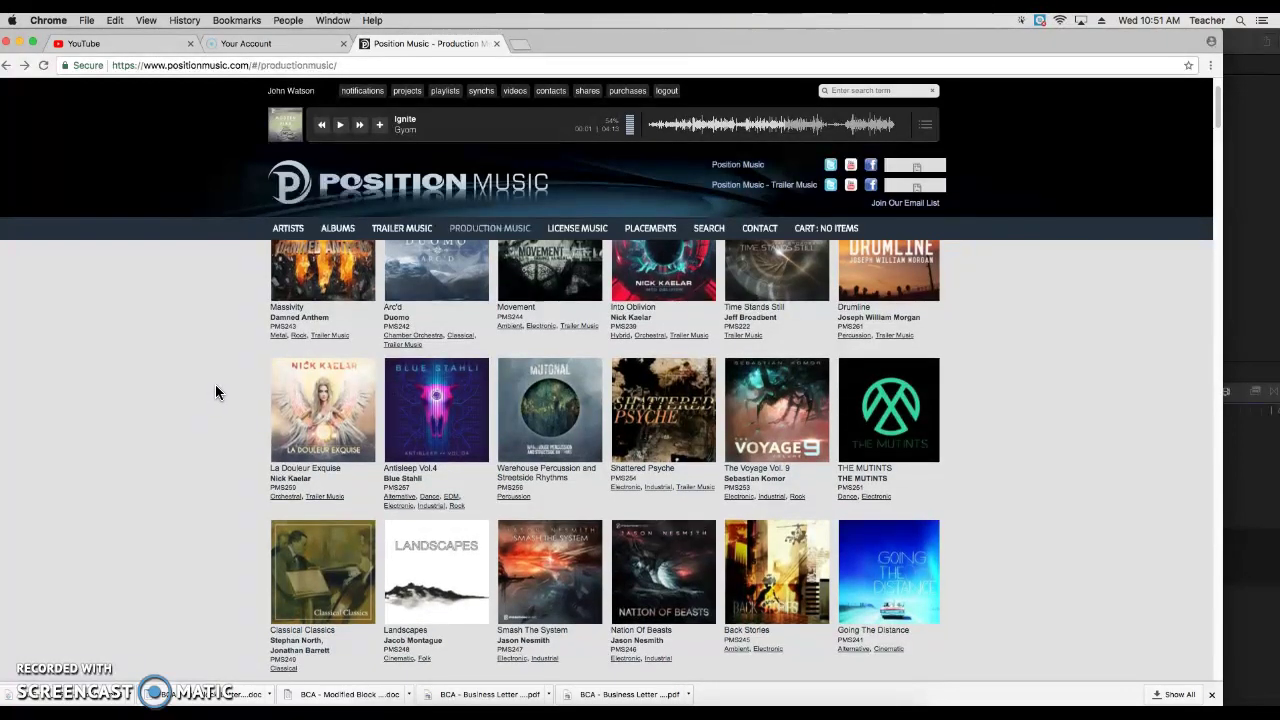
{"action": "scroll", "coordinate": [216, 386], "scroll_direction": "down", "scroll_amount": 3}
{"action": "scroll", "coordinate": [216, 384], "scroll_direction": "down", "scroll_amount": 8}
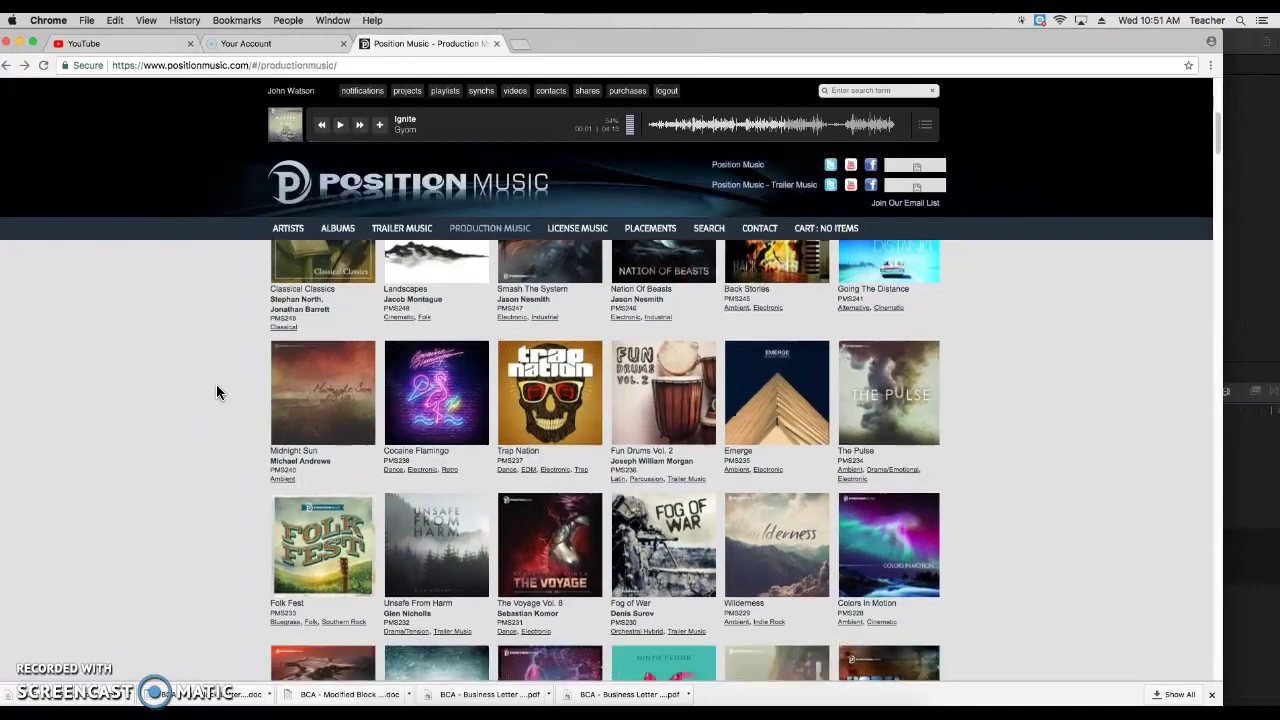
{"action": "scroll", "coordinate": [215, 383], "scroll_direction": "down", "scroll_amount": 10}
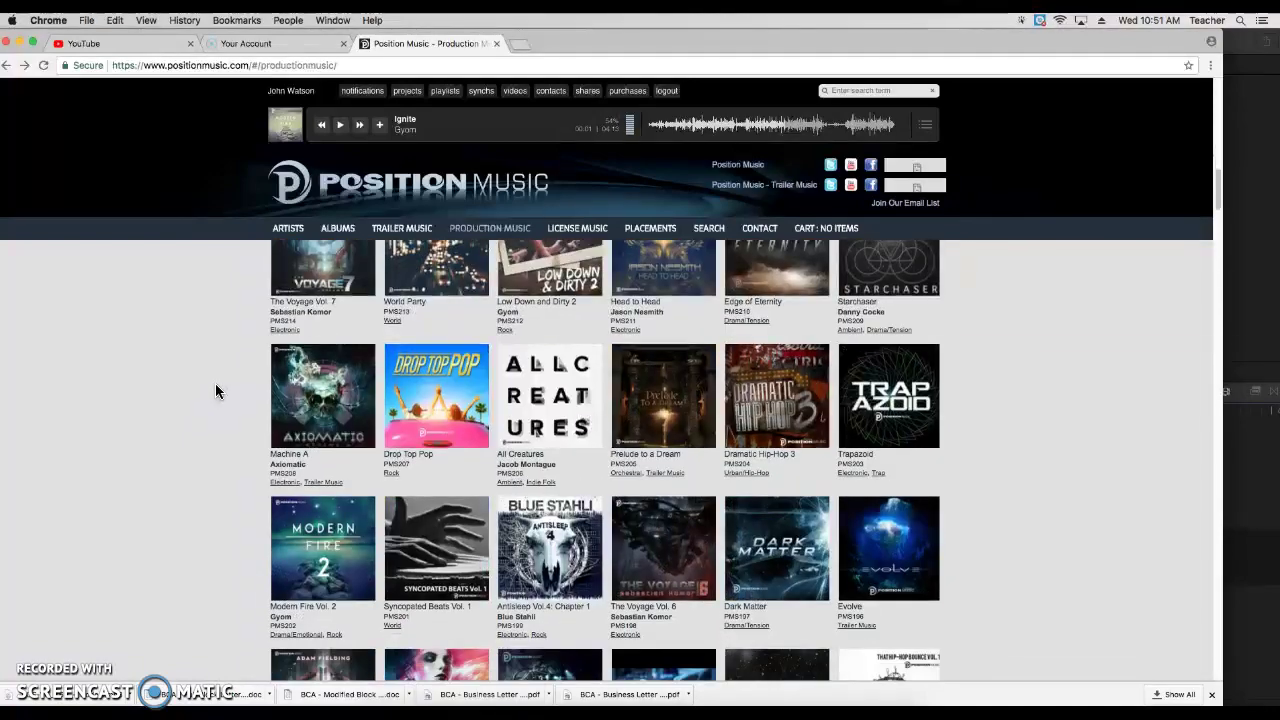
{"action": "scroll", "coordinate": [216, 386], "scroll_direction": "down", "scroll_amount": 5}
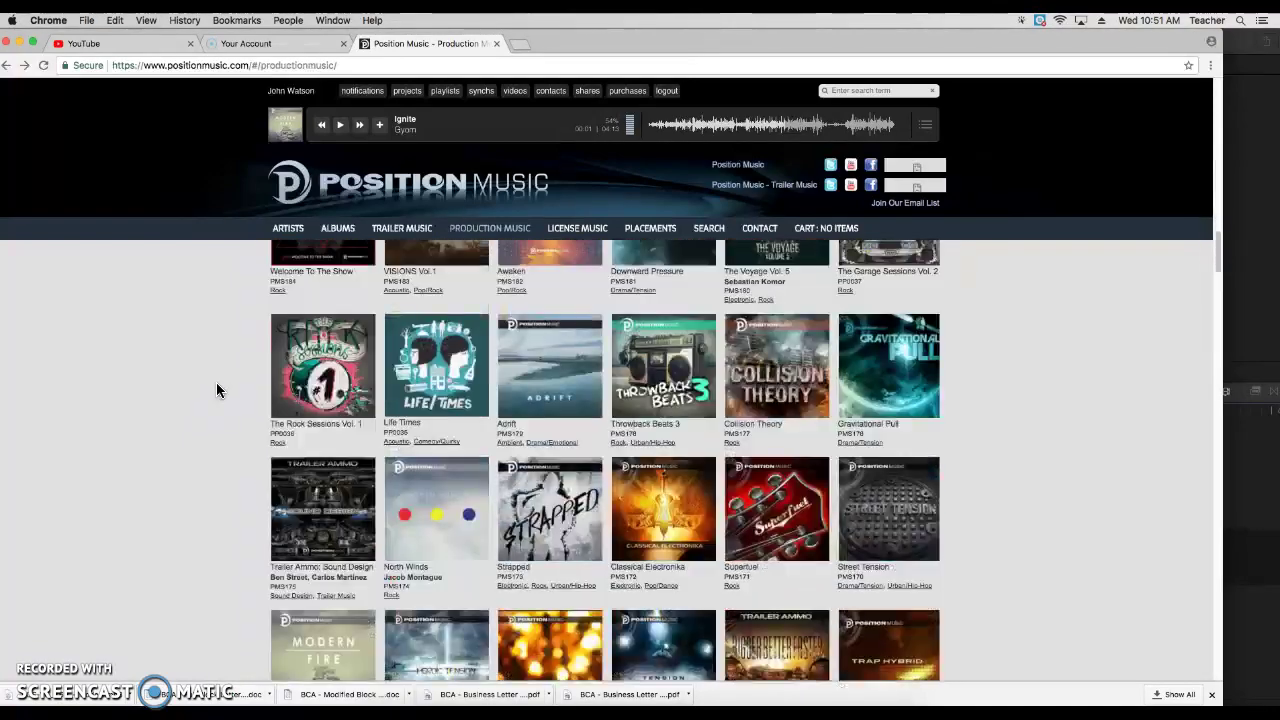
Open the Modern Fire album's track list and preview the Ignite track.
{"action": "left_click", "coordinate": [408, 341]}
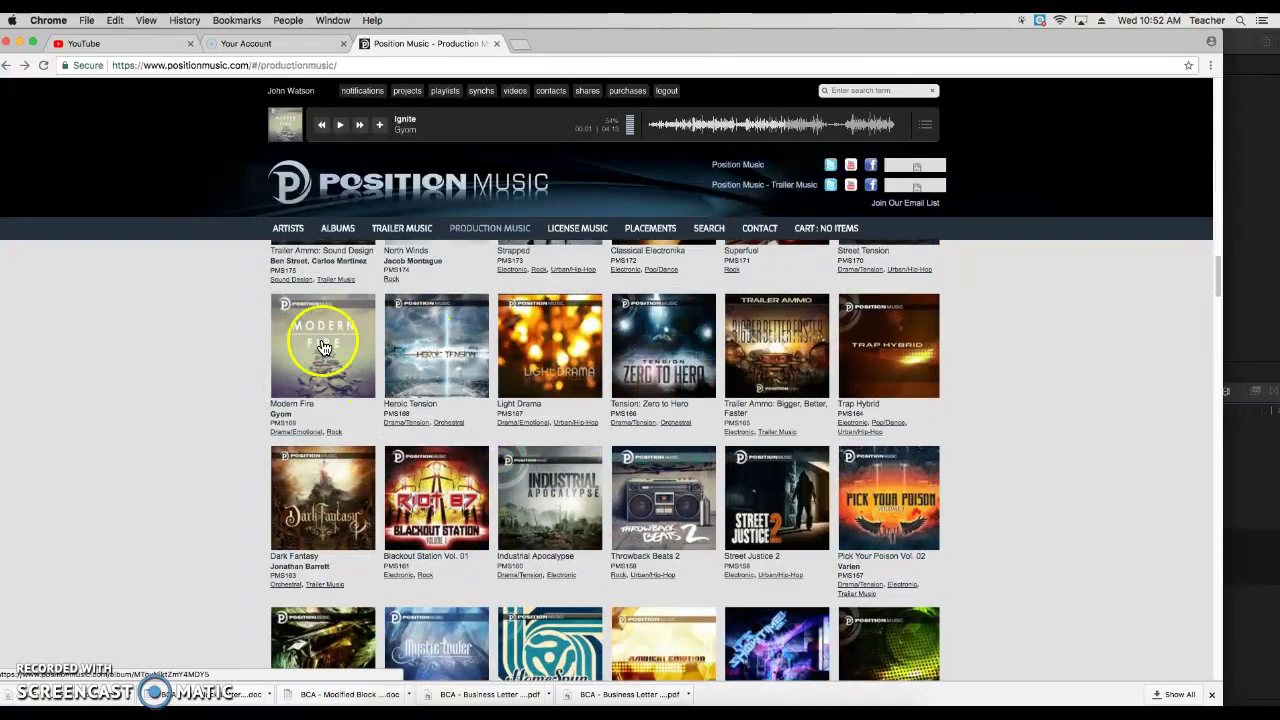
{"action": "left_click", "coordinate": [315, 350]}
{"action": "scroll", "coordinate": [213, 382], "scroll_direction": "down", "scroll_amount": 3}
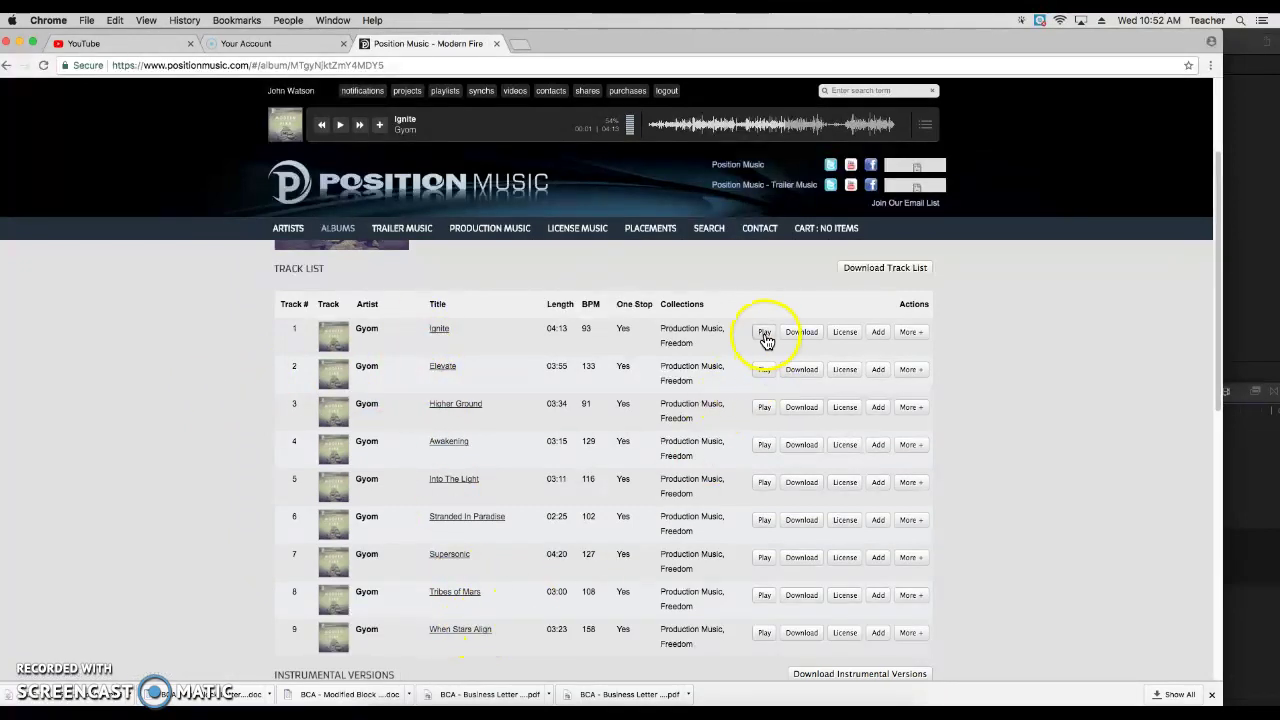
{"action": "left_click", "coordinate": [340, 125]}
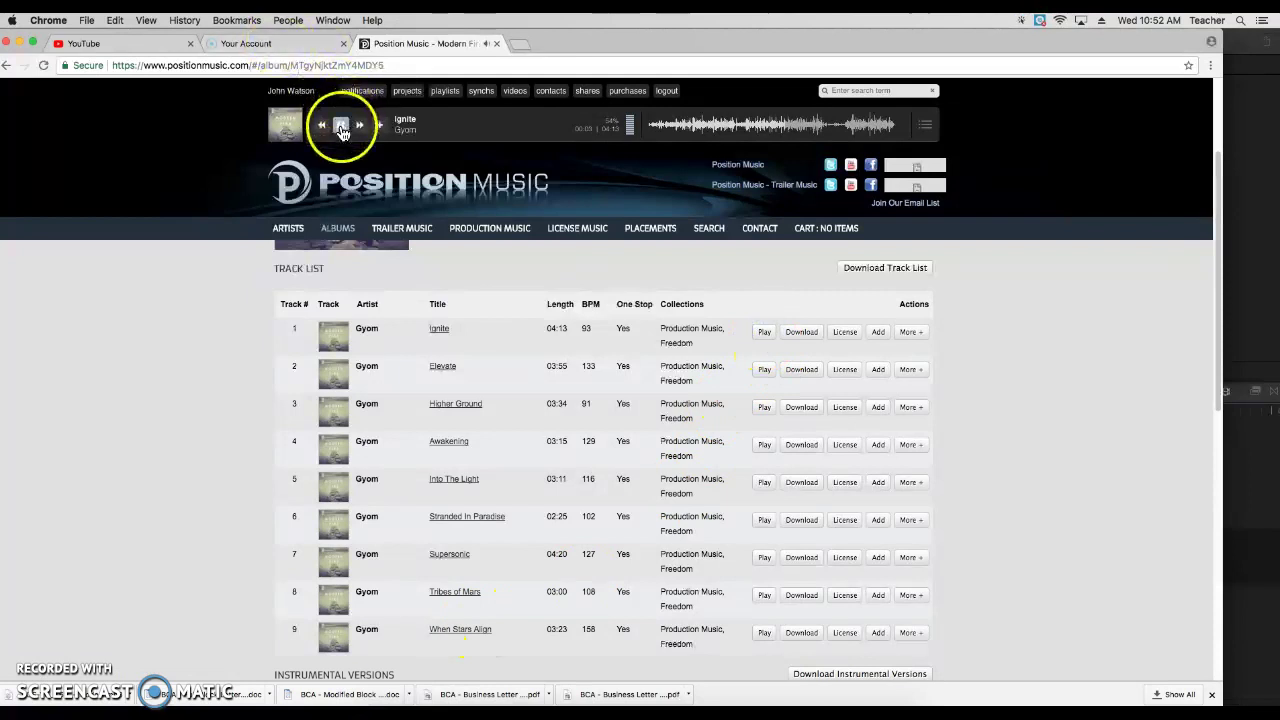
{"action": "left_click", "coordinate": [323, 297]}
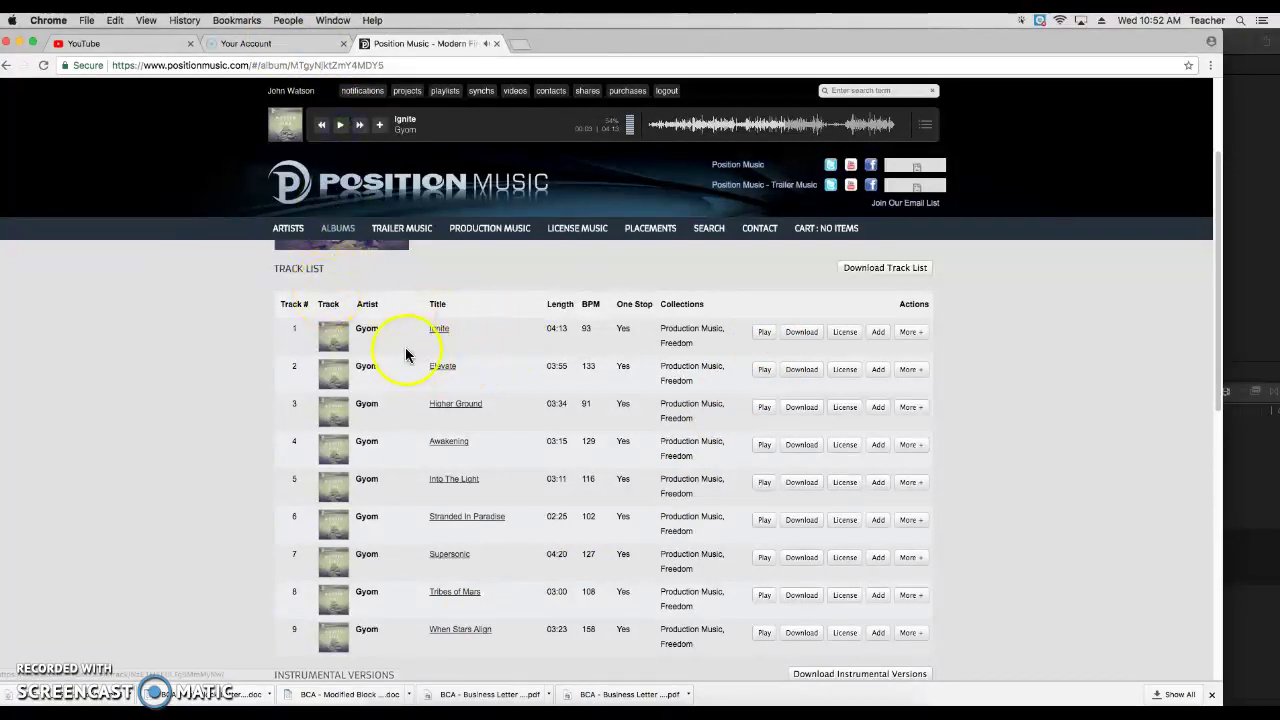
Download Ignite as an MP3 and close the download dialog.
{"action": "left_click", "coordinate": [805, 334]}
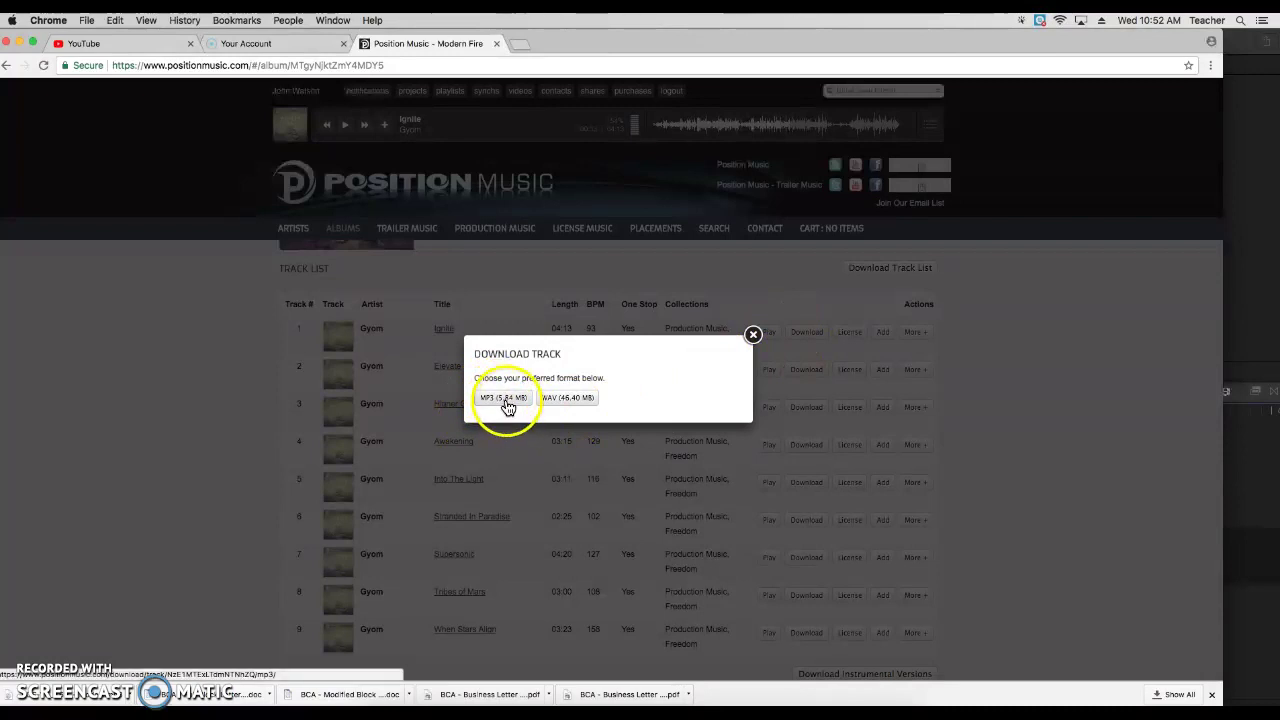
{"action": "left_click", "coordinate": [504, 398]}
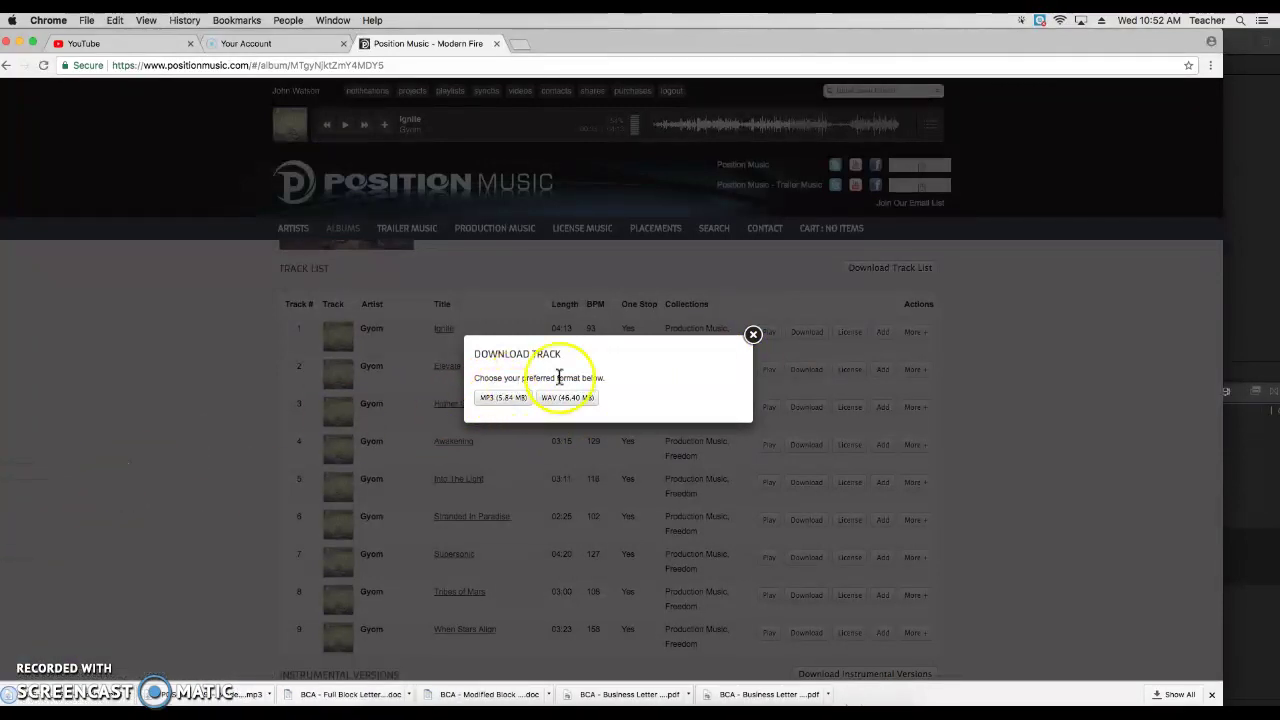
{"action": "left_click", "coordinate": [753, 336]}
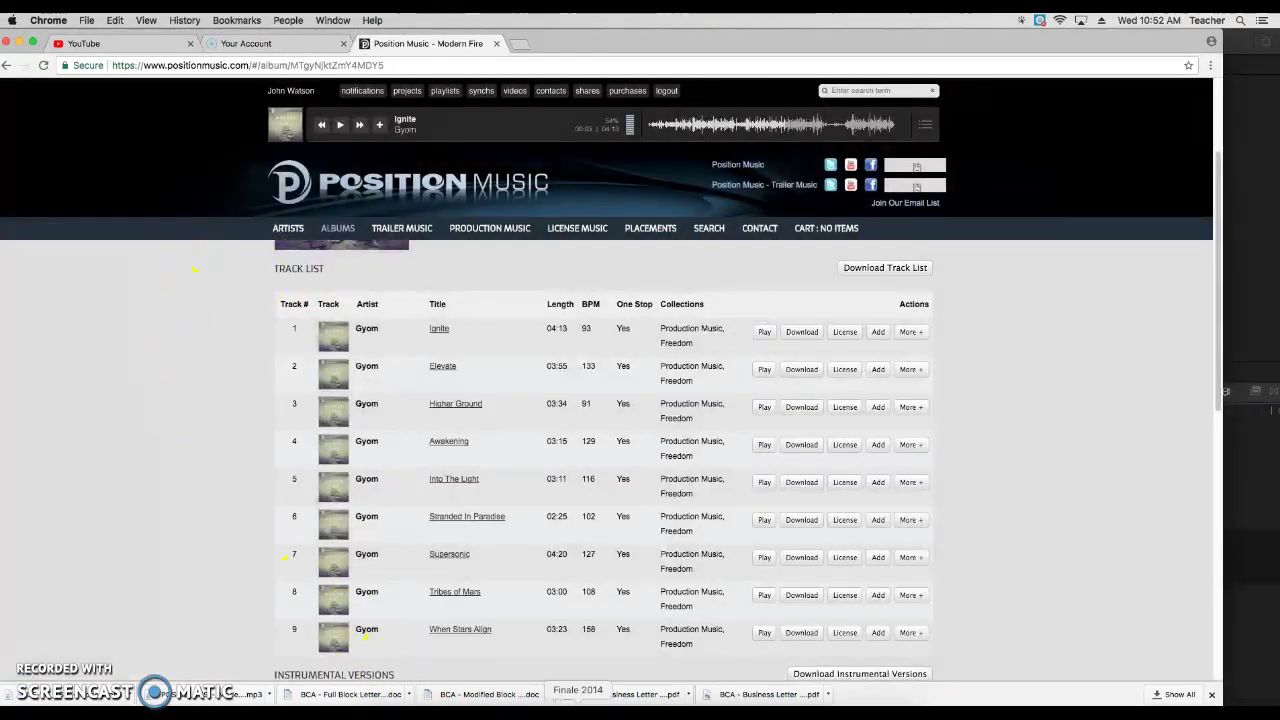
Back in Final Cut Pro, select the Bone Marrow Drive event and open Media Import.
{"action": "left_click", "coordinate": [666, 712]}
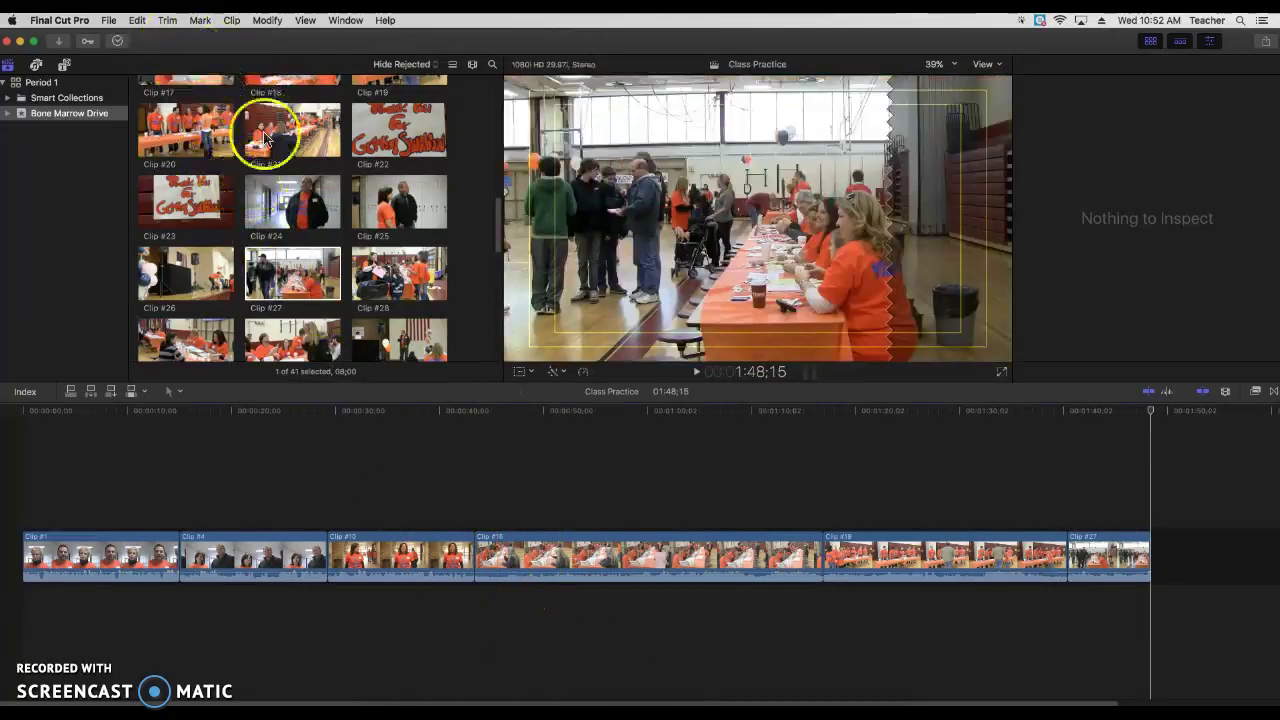
{"action": "left_click", "coordinate": [45, 113]}
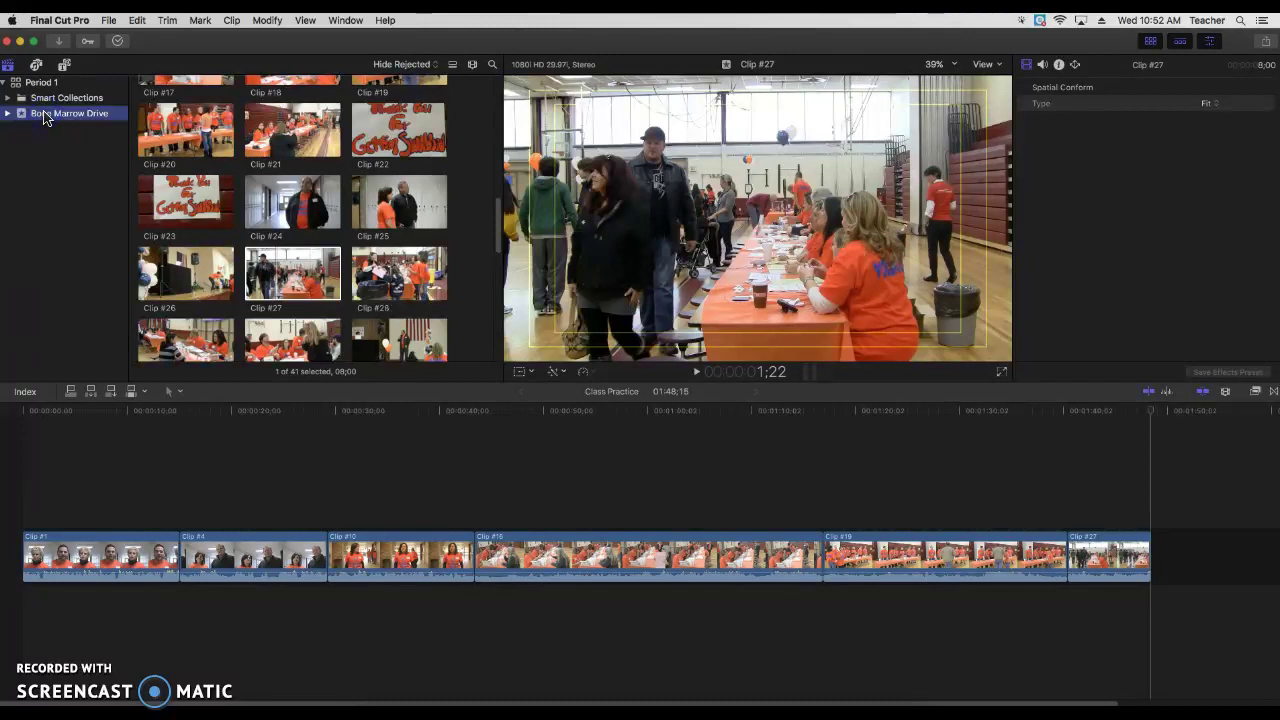
{"action": "left_click", "coordinate": [110, 22]}
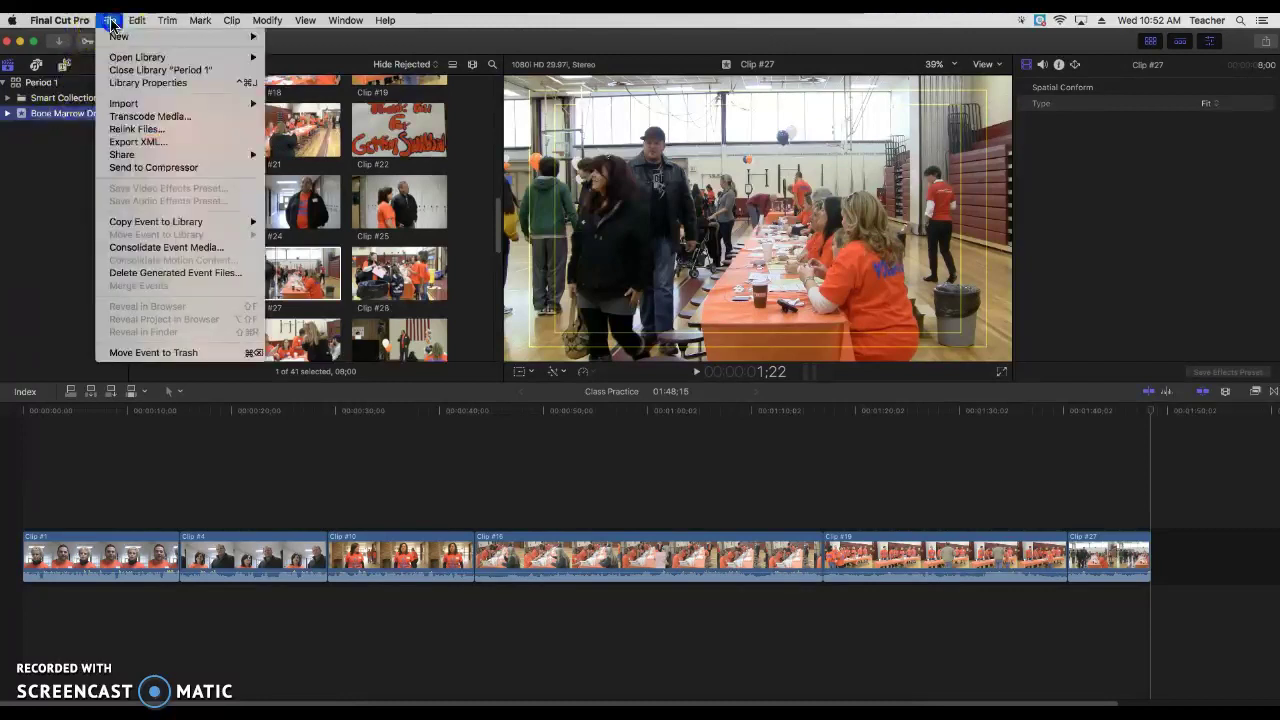
{"action": "mouse_move", "coordinate": [171, 103]}
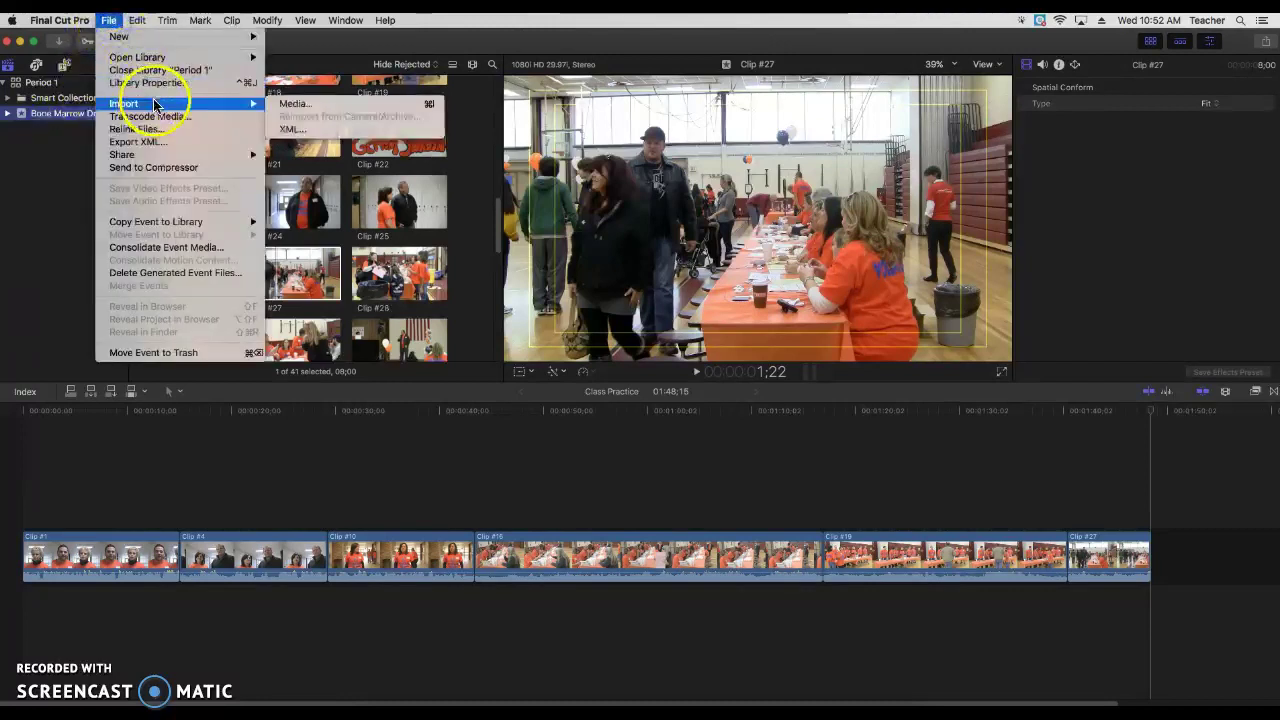
{"action": "left_click", "coordinate": [285, 104]}
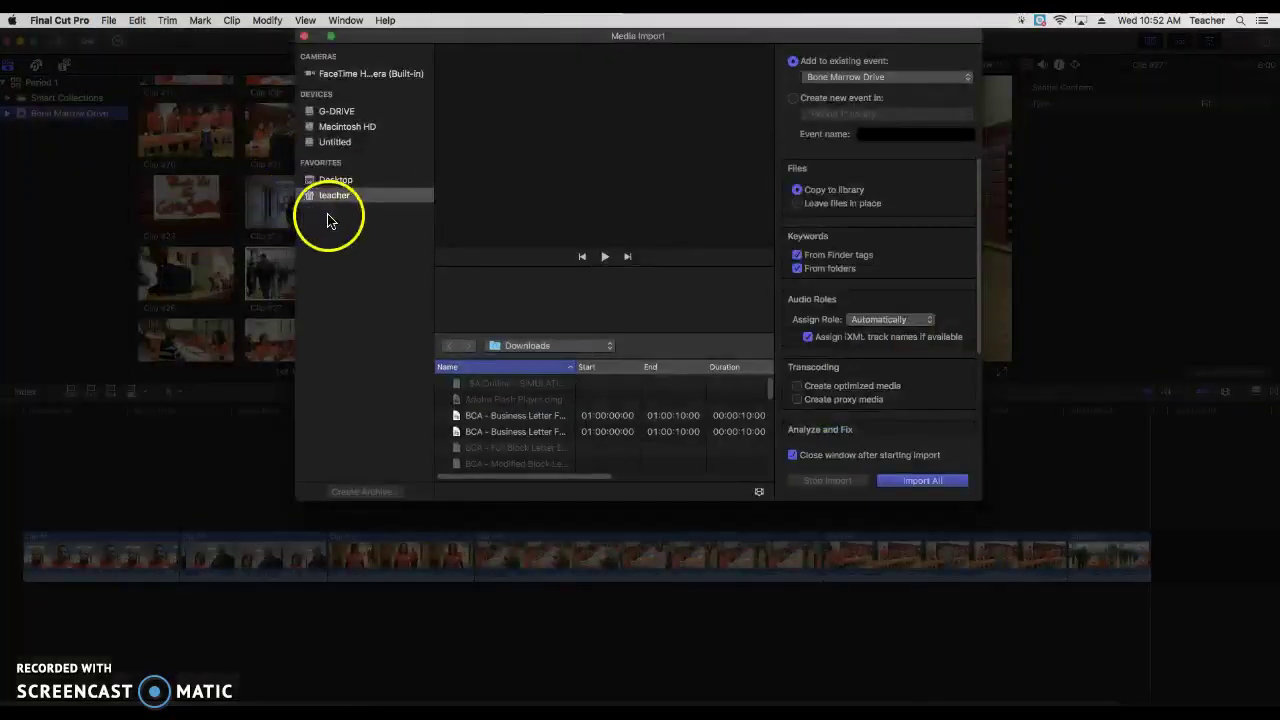
Import the downloaded Modern Fire Ignite MP3 from the Downloads folder.
{"action": "left_click", "coordinate": [527, 345]}
{"action": "left_click", "coordinate": [535, 347]}
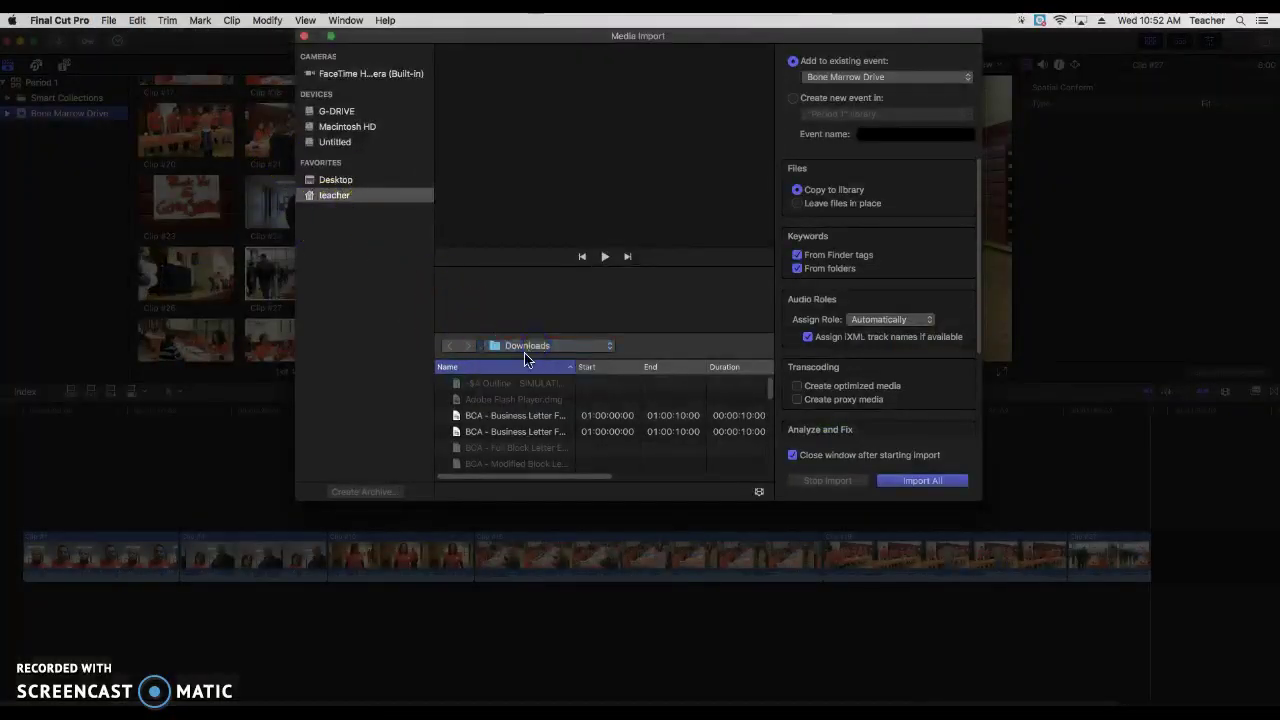
{"action": "scroll", "coordinate": [520, 400], "scroll_direction": "down", "scroll_amount": 3}
{"action": "scroll", "coordinate": [519, 401], "scroll_direction": "down", "scroll_amount": 5}
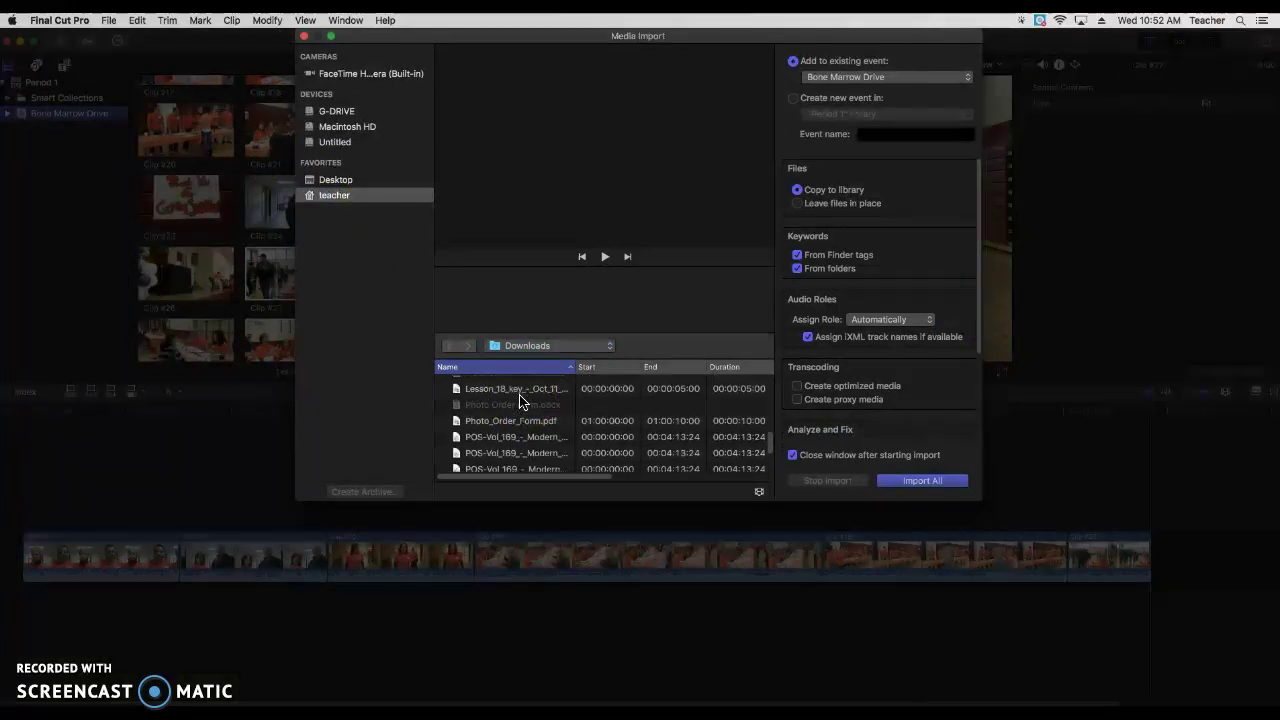
{"action": "left_click", "coordinate": [509, 418]}
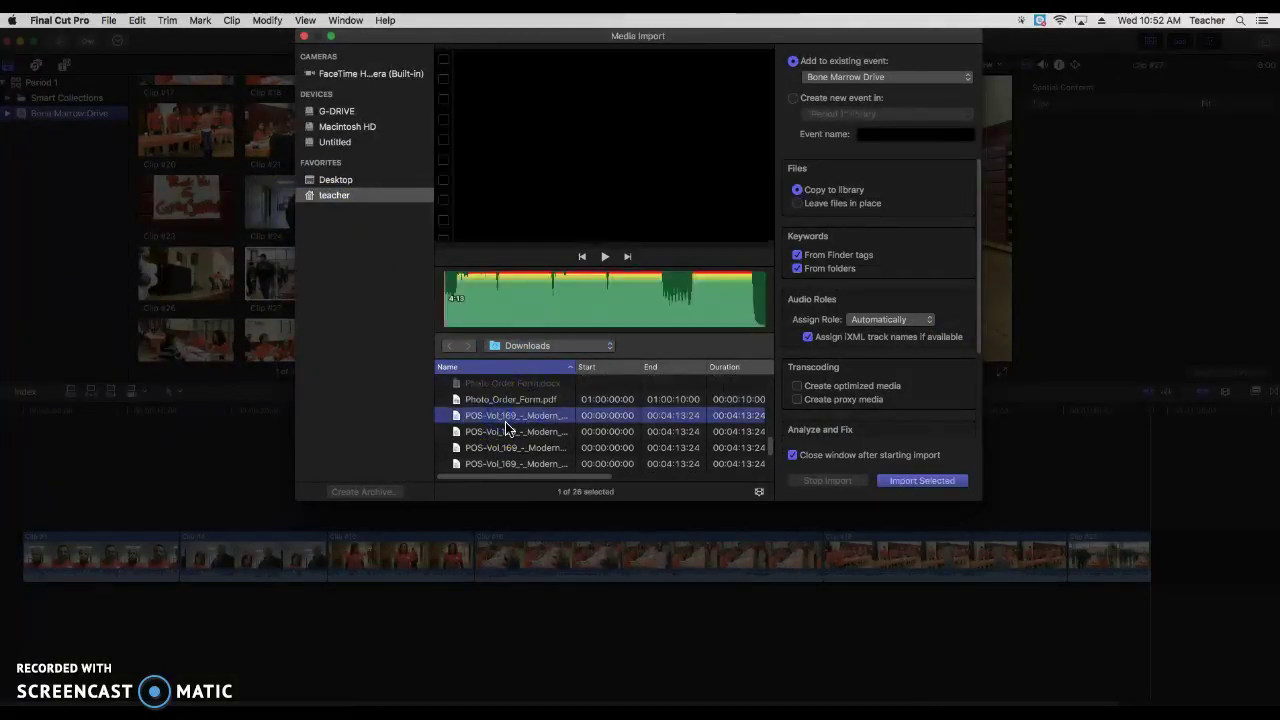
{"action": "left_click", "coordinate": [920, 480]}
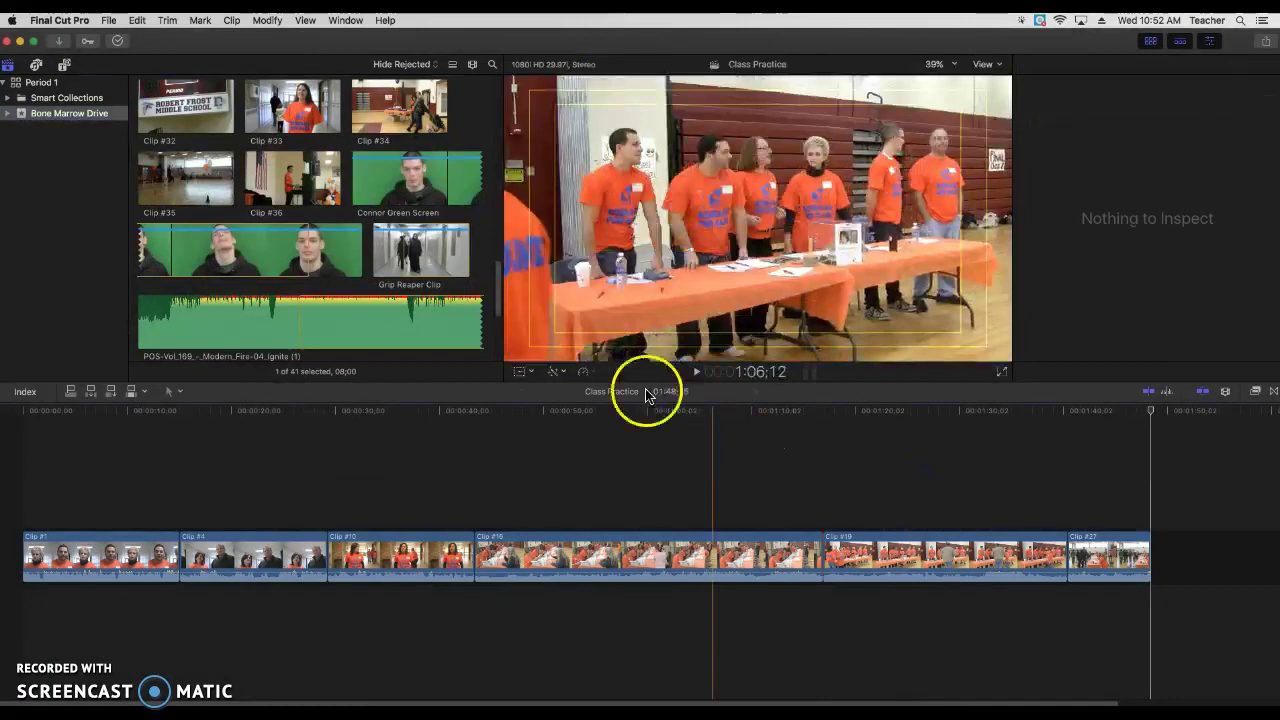
Drag the Ignite music clip into the timeline beneath the video clips, starting at the beginning.
{"action": "left_click", "coordinate": [250, 302]}
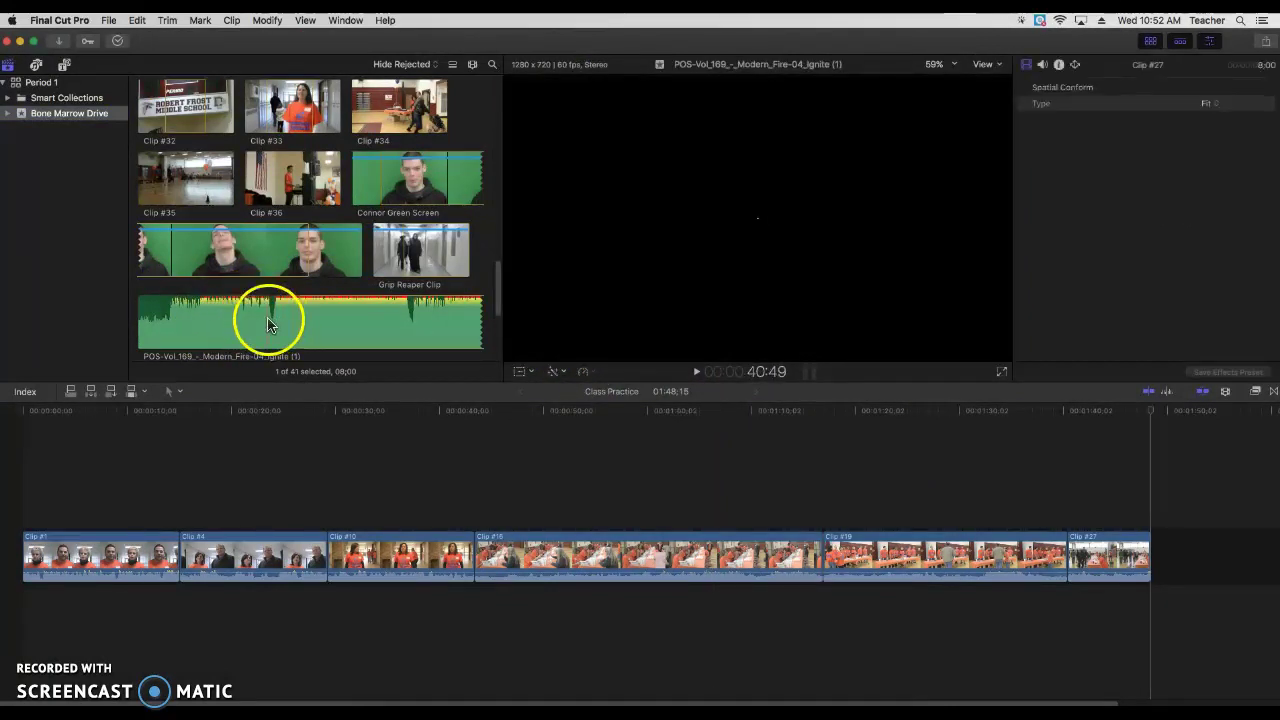
{"action": "left_click", "coordinate": [200, 323]}
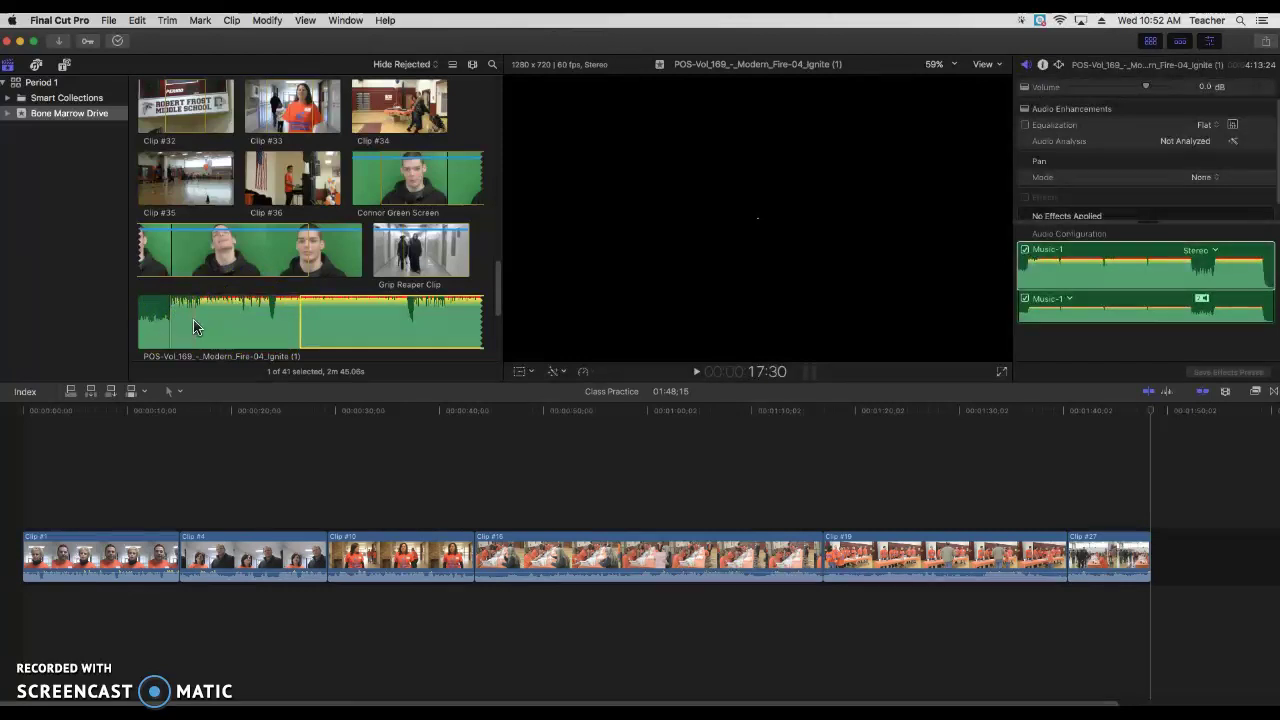
{"action": "scroll", "coordinate": [194, 327], "scroll_direction": "down", "scroll_amount": 5}
{"action": "left_click", "coordinate": [187, 262]}
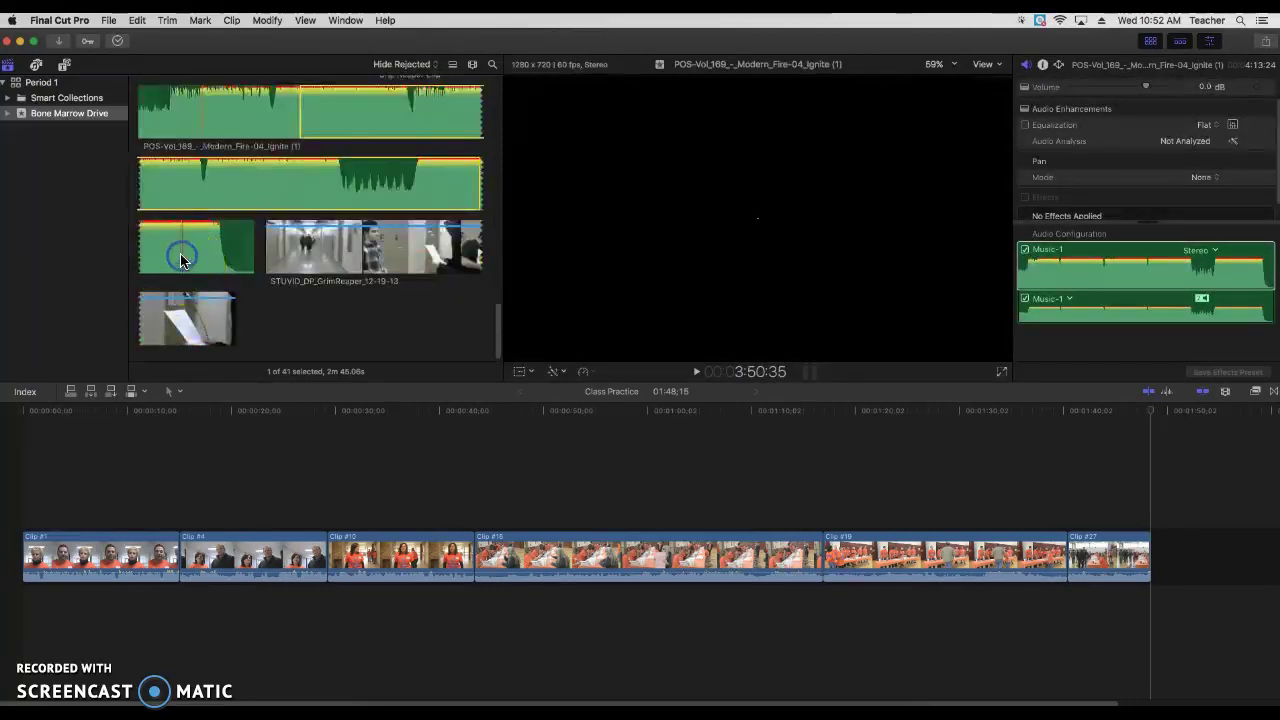
{"action": "left_click", "coordinate": [186, 191]}
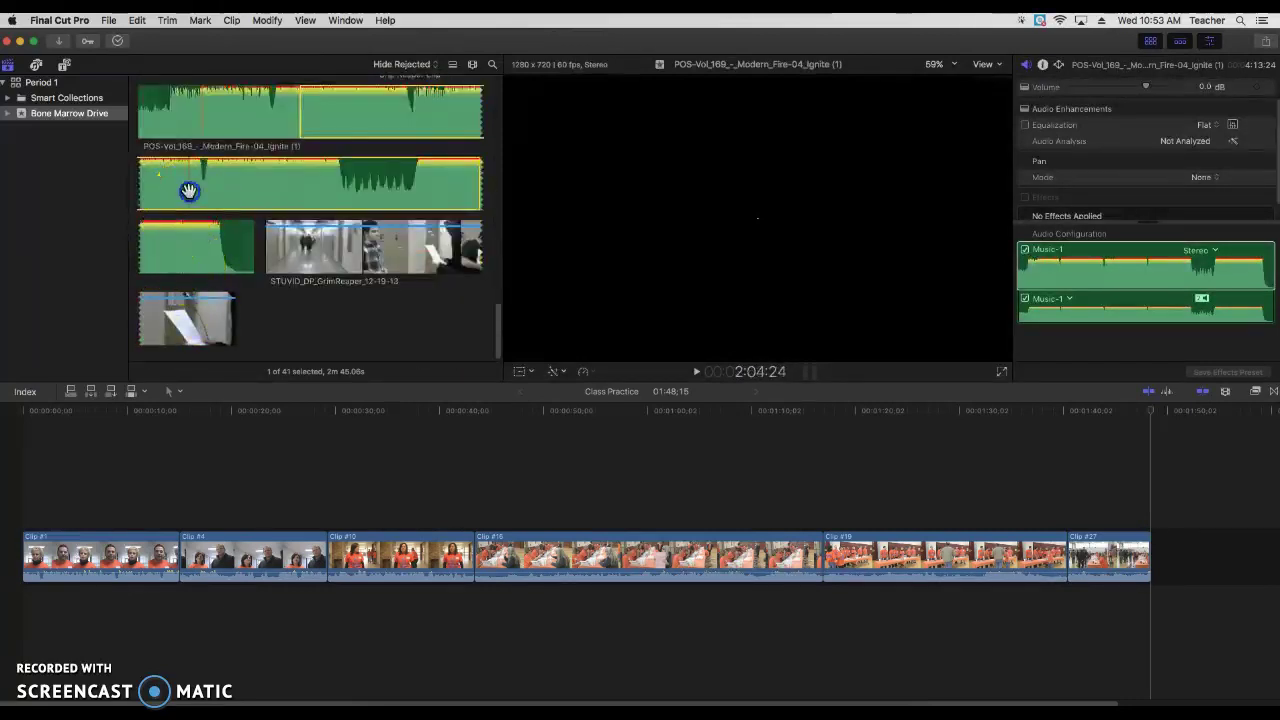
{"action": "left_click_drag", "start_coordinate": [189, 191], "coordinate": [14, 602]}
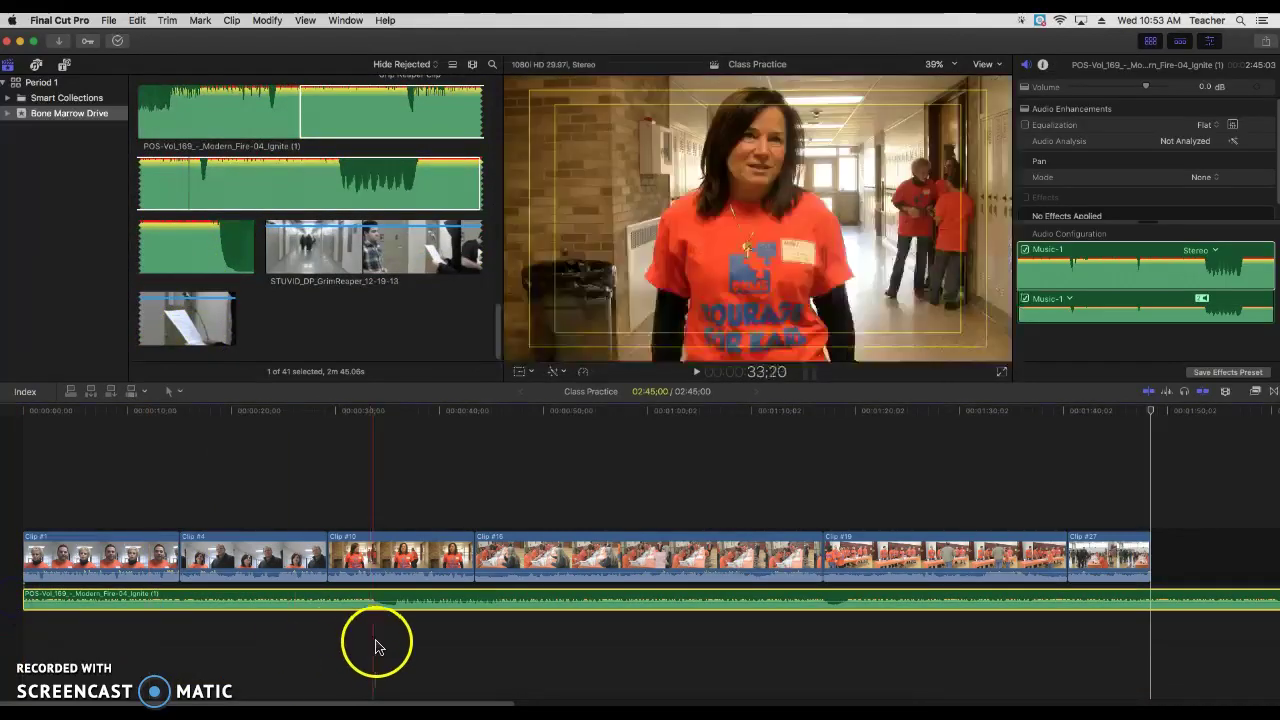
Blade the music where Clip #27 ends and delete the overhanging tail.
{"action": "scroll", "coordinate": [420, 650], "scroll_direction": "right", "scroll_amount": 1}
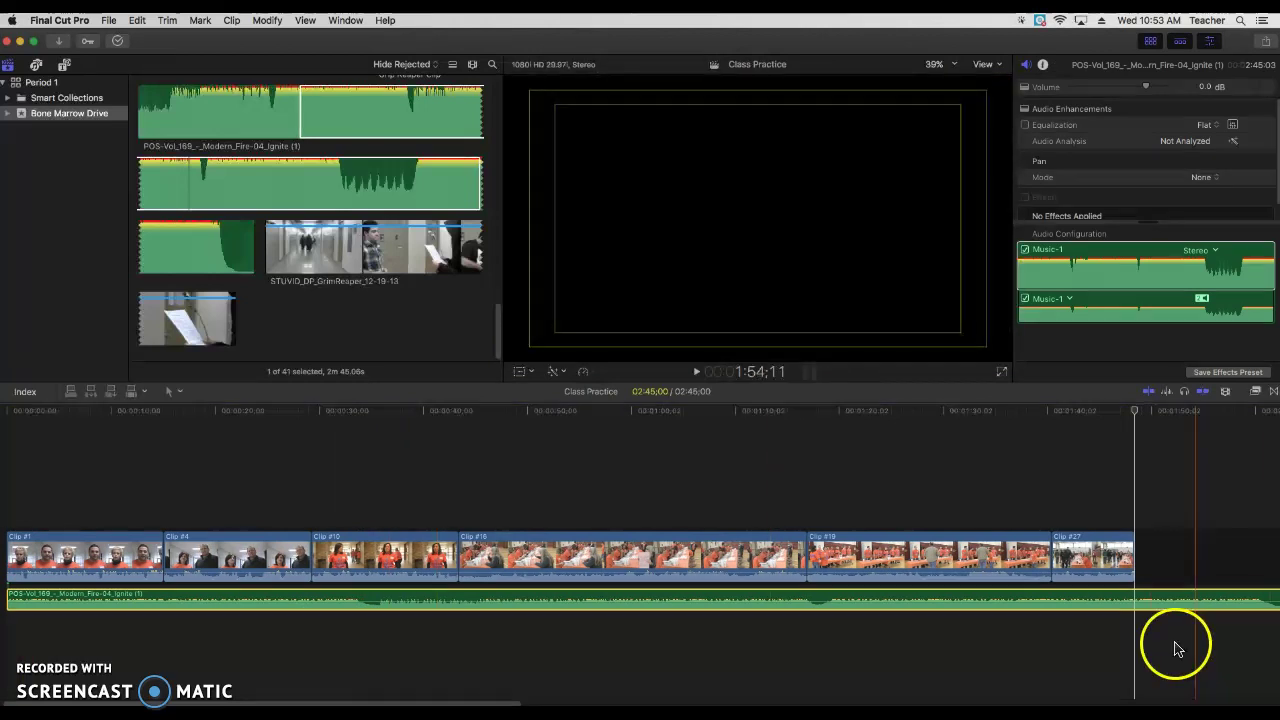
{"action": "scroll", "coordinate": [1133, 631], "scroll_direction": "right", "scroll_amount": 4}
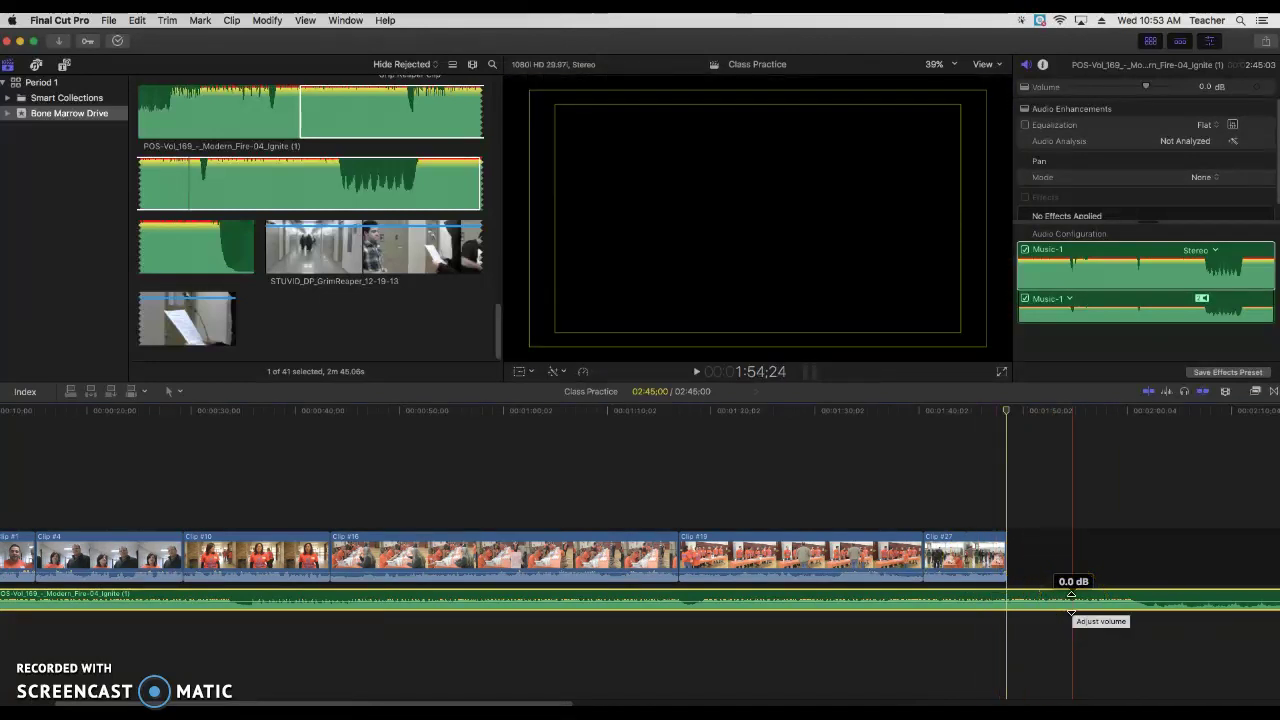
{"action": "key", "text": "b"}
{"action": "left_click", "coordinate": [1018, 602]}
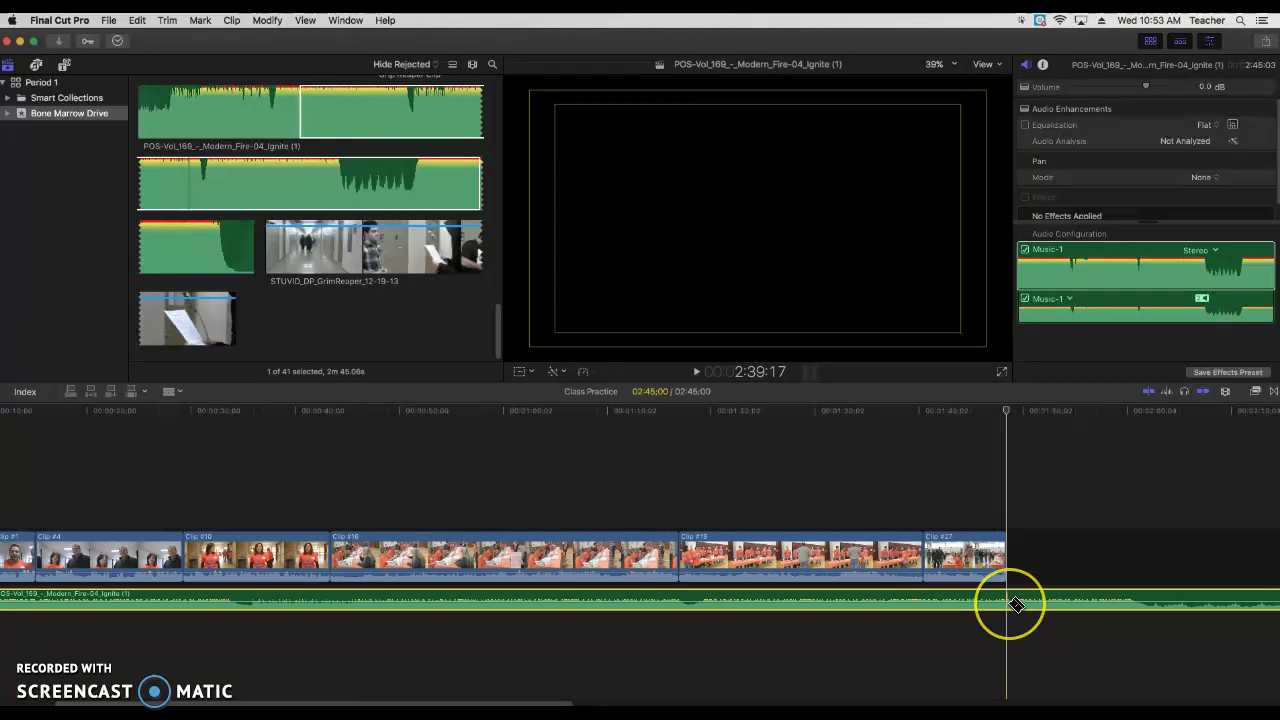
{"action": "left_click", "coordinate": [1016, 604]}
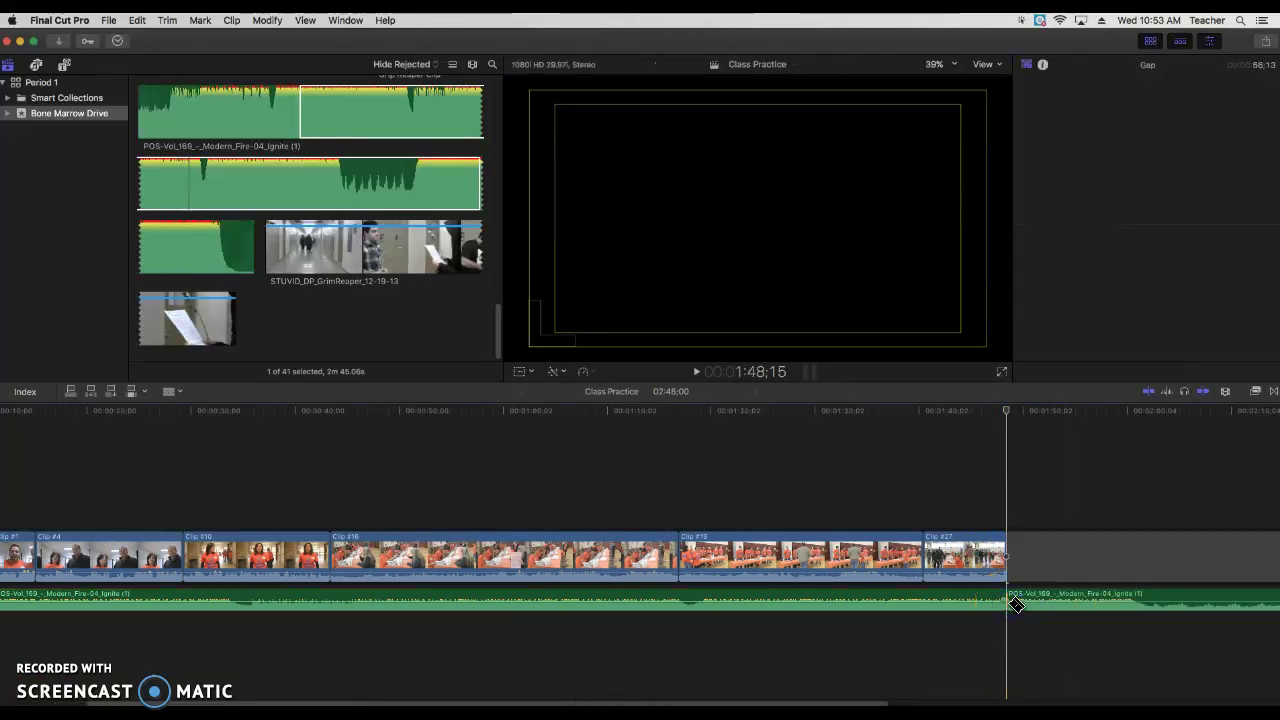
{"action": "key", "text": "a"}
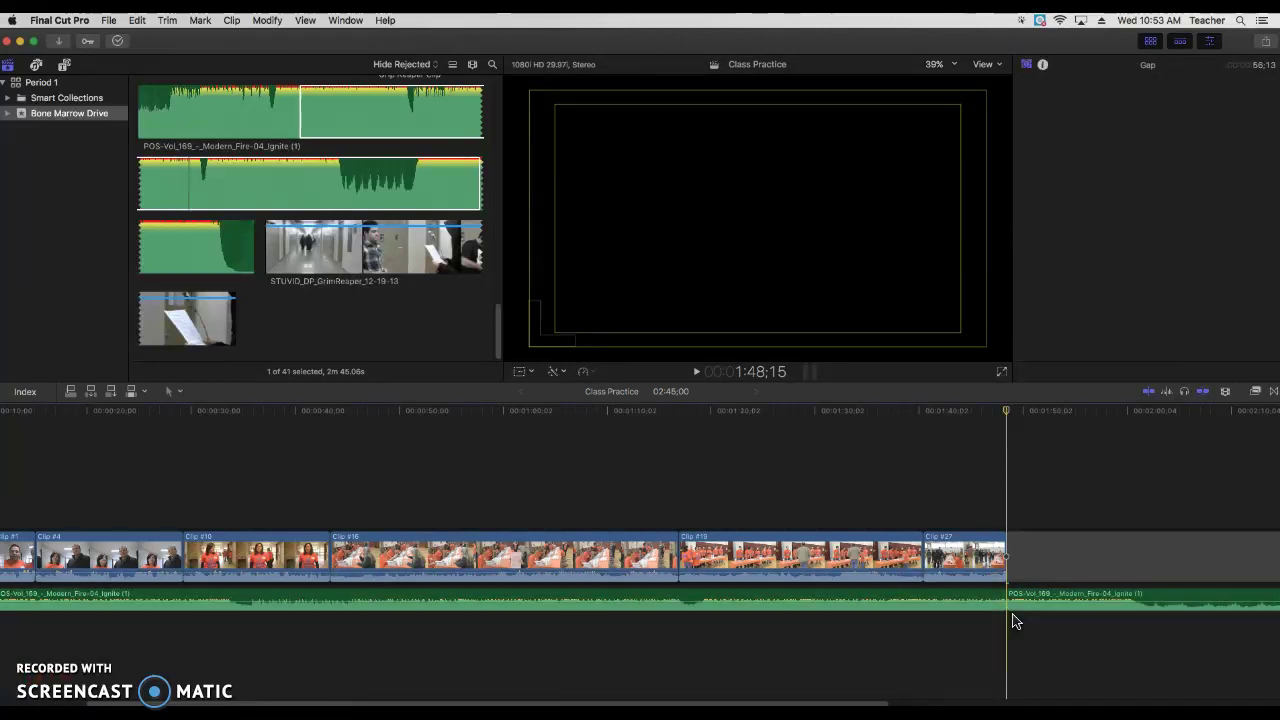
{"action": "left_click", "coordinate": [1026, 608]}
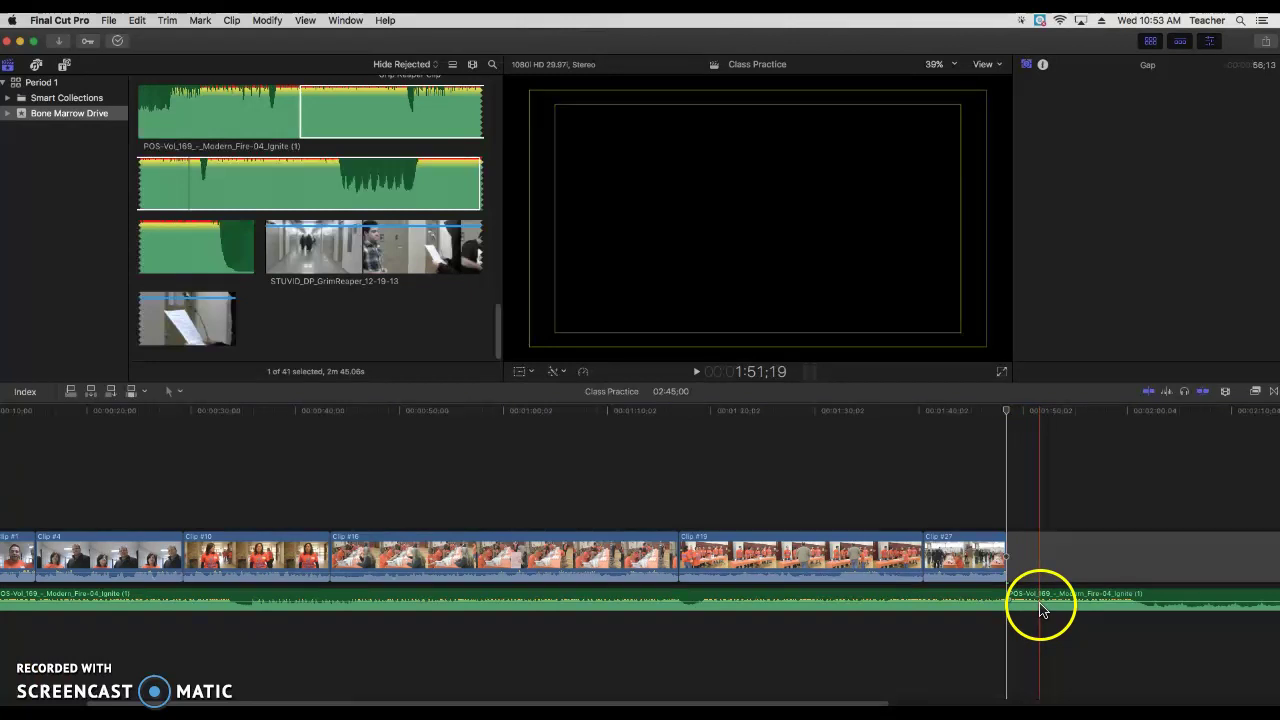
{"action": "left_click", "coordinate": [1040, 608]}
{"action": "key", "text": "Delete"}
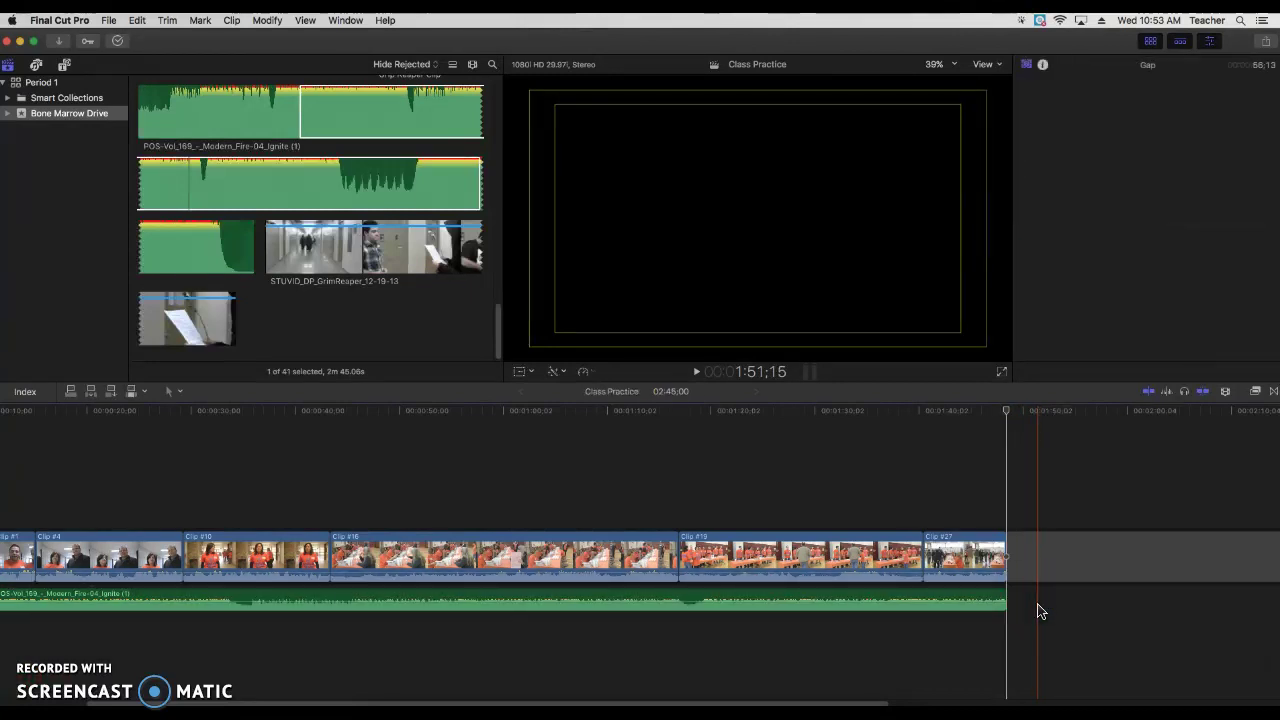
Scrub through the timeline to preview the music, then show the audio level meters.
{"action": "key", "text": "Home"}
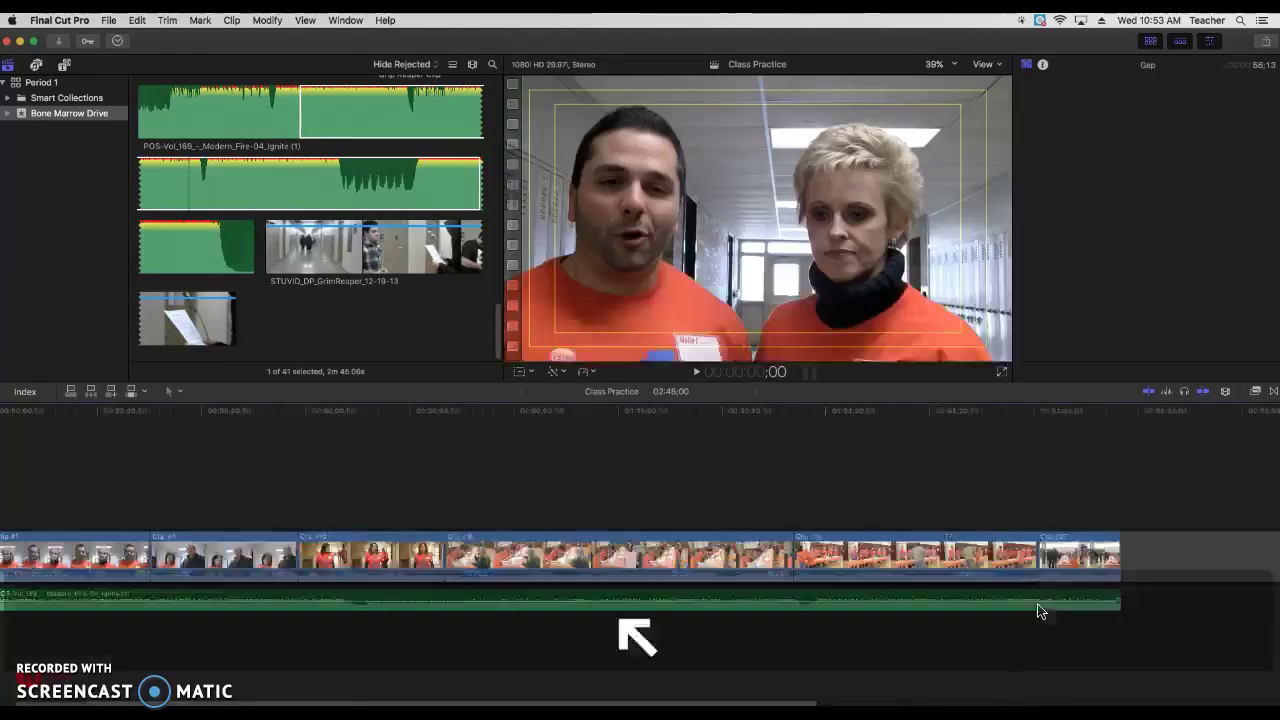
{"action": "left_click", "coordinate": [1000, 600]}
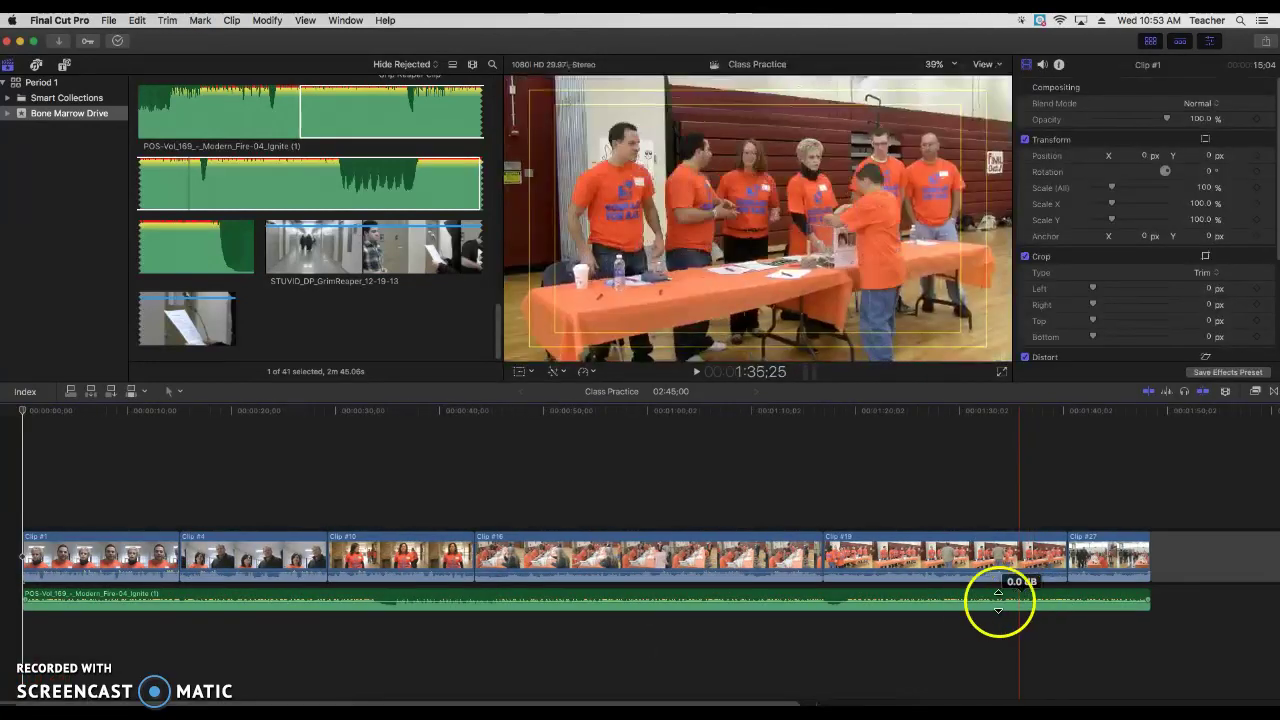
{"action": "left_click", "coordinate": [423, 591]}
{"action": "left_click", "coordinate": [194, 606]}
{"action": "left_click", "coordinate": [176, 616]}
{"action": "left_click", "coordinate": [131, 606]}
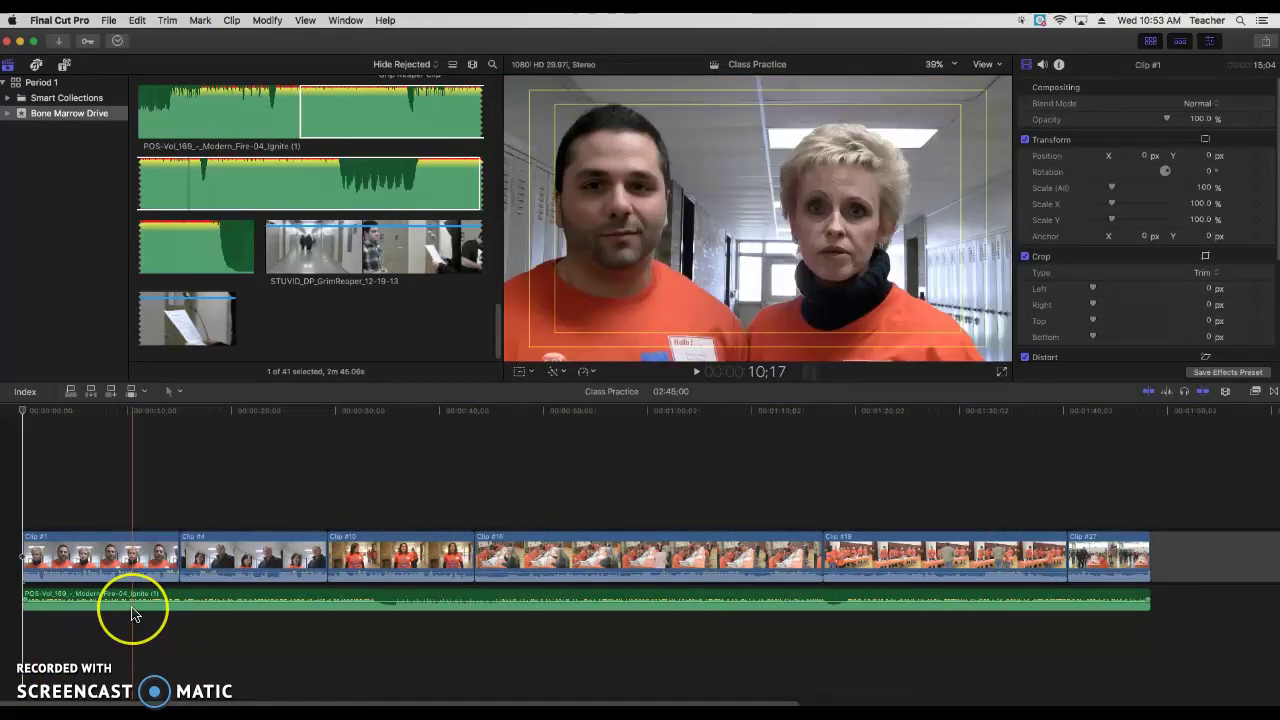
{"action": "left_click", "coordinate": [389, 598]}
{"action": "key", "text": "Home"}
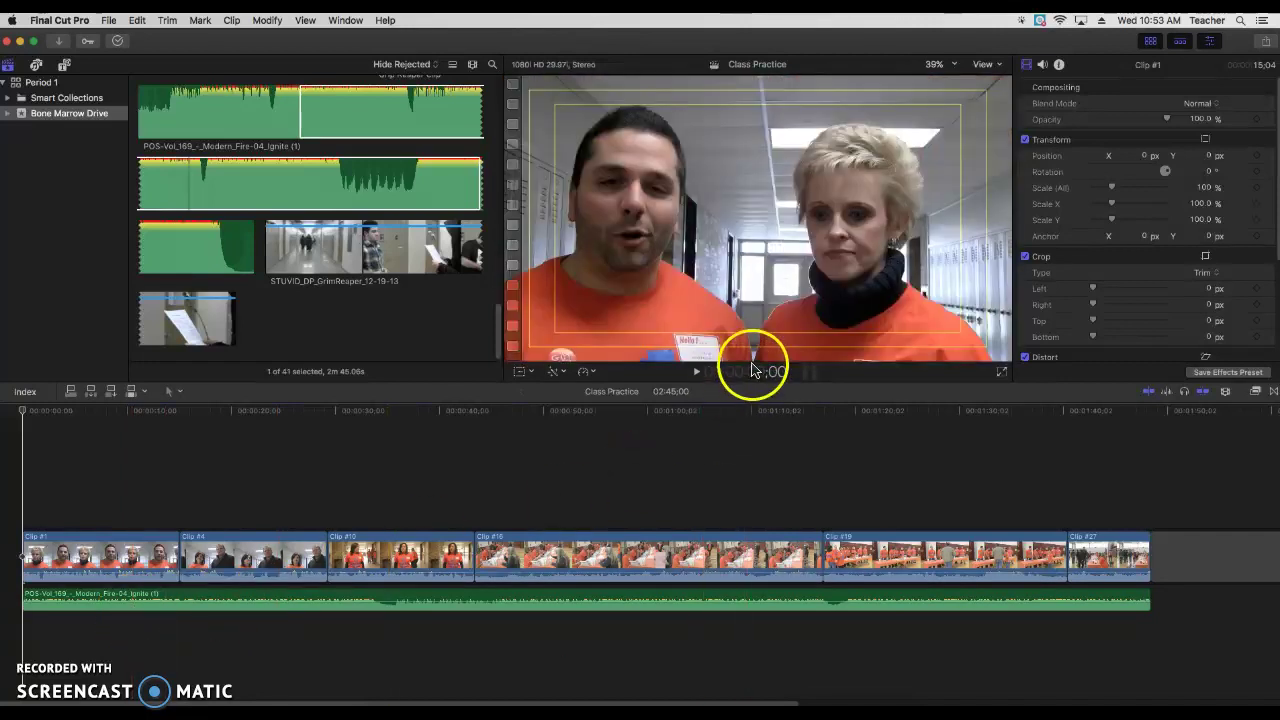
{"action": "left_click", "coordinate": [812, 376]}
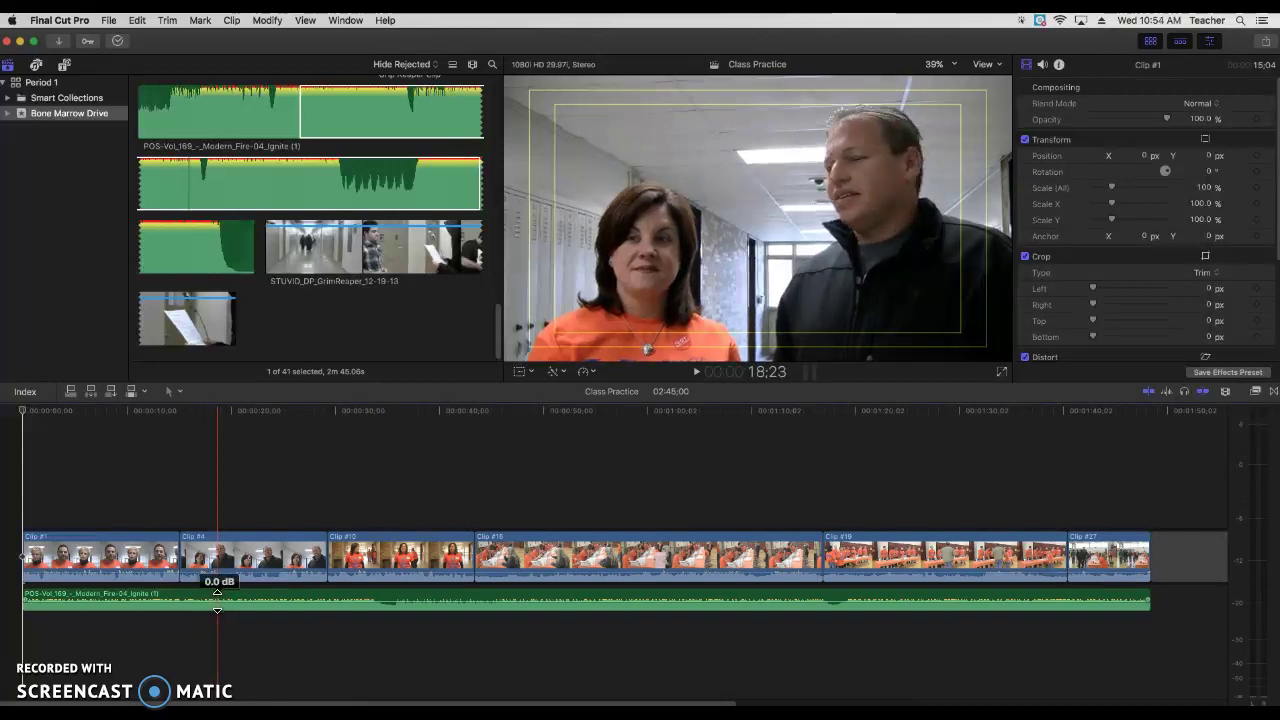
Lower the music volume to -12 dB, listen to the mix, then settle it at -7.0 dB.
{"action": "left_click_drag", "start_coordinate": [217, 600], "coordinate": [217, 604]}
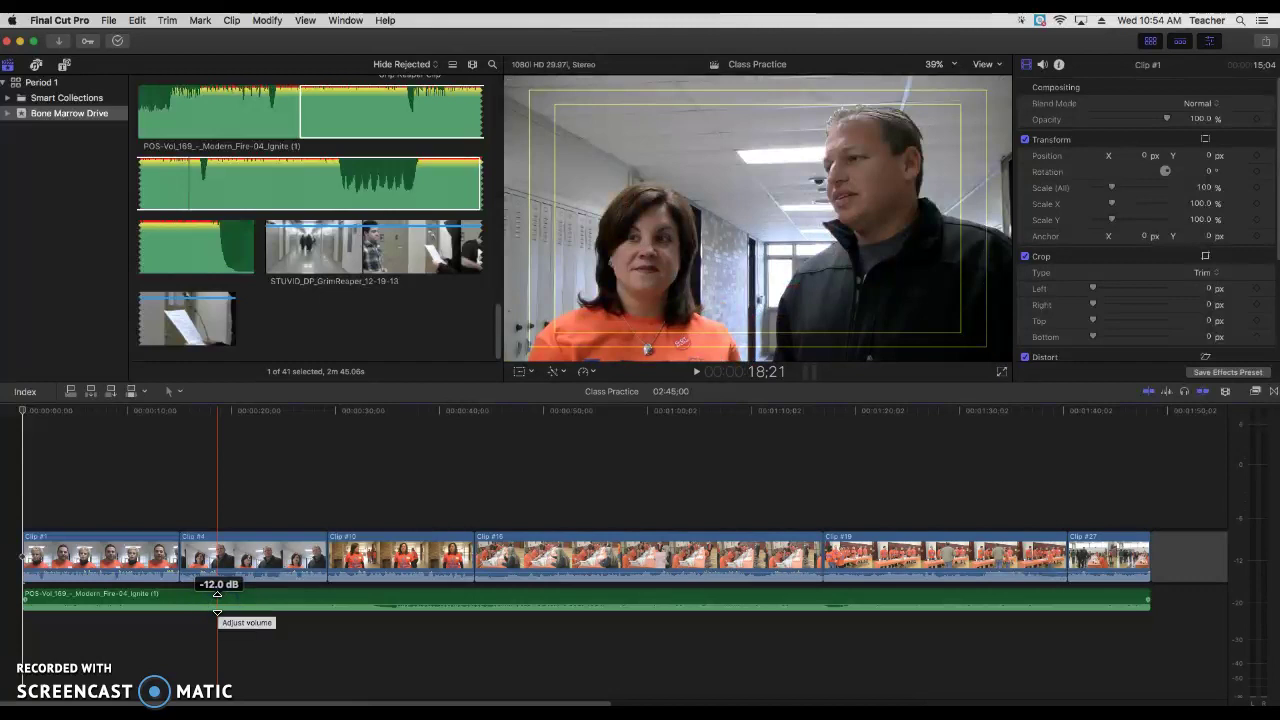
{"action": "key", "text": "space"}
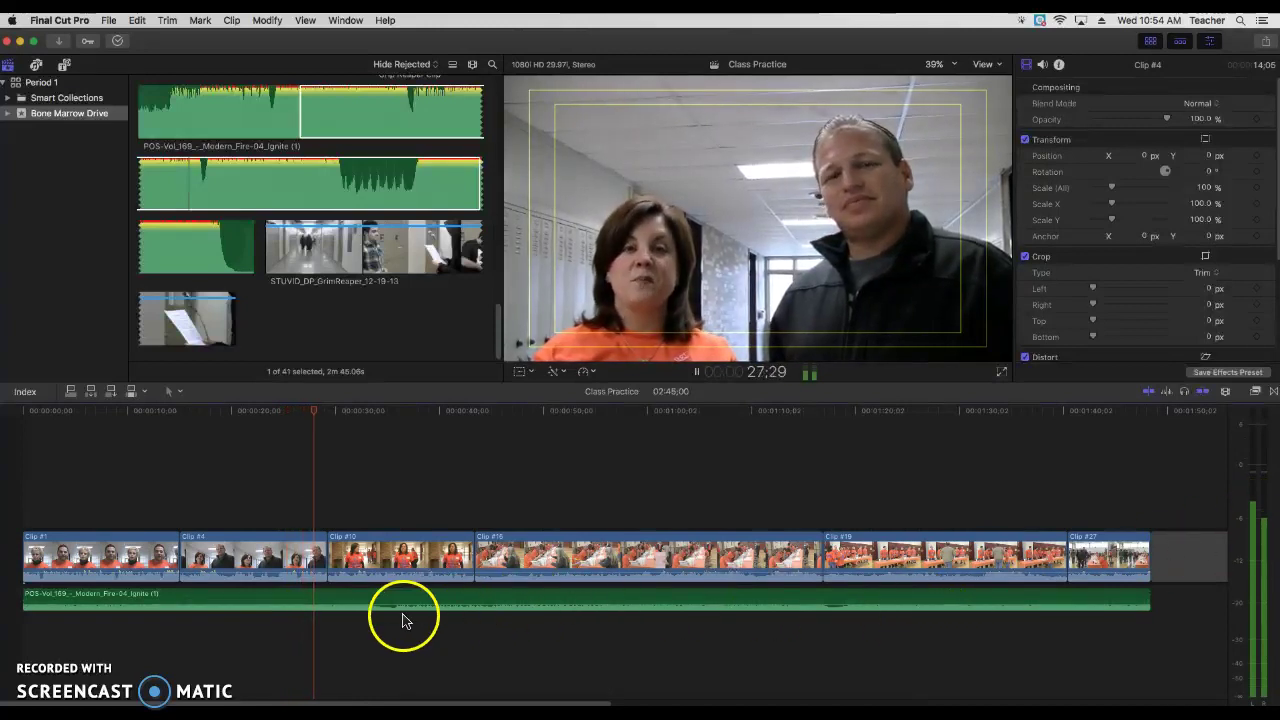
{"action": "left_click_drag", "start_coordinate": [374, 606], "coordinate": [381, 605]}
{"action": "key", "text": "space"}
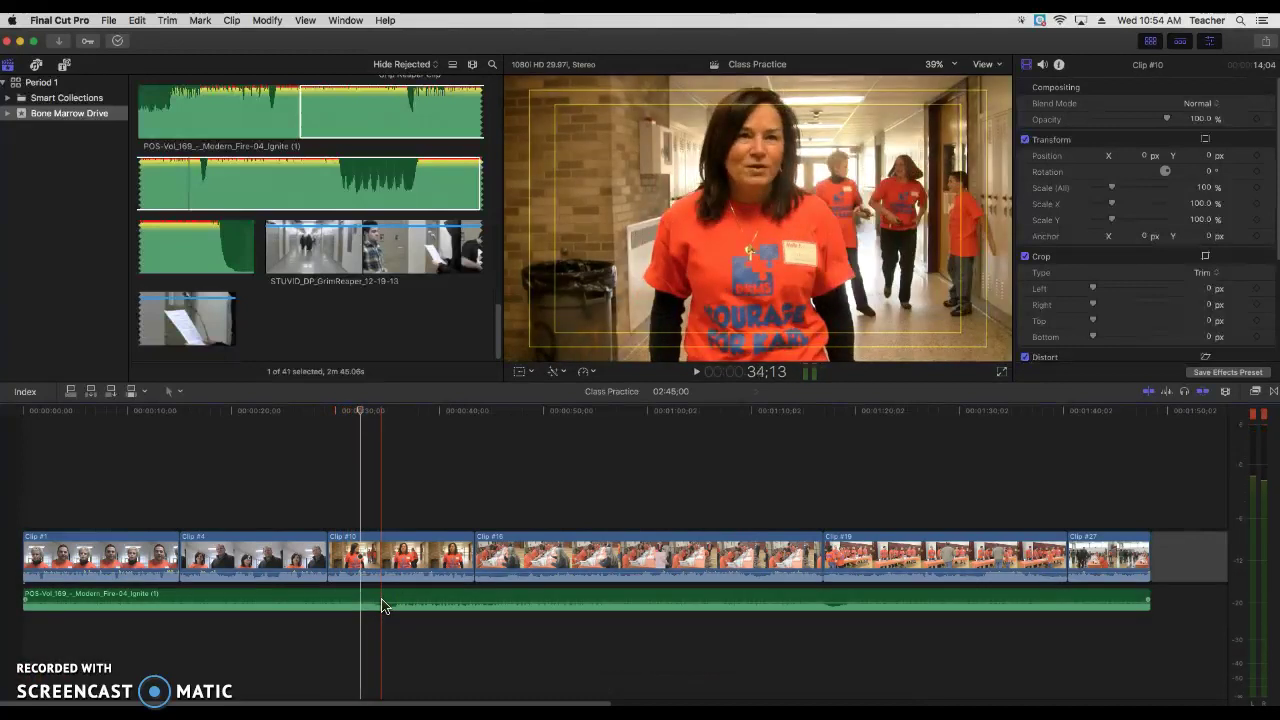
Return to the timeline start and select the music clip to show its -7.0 dB settings.
{"action": "key", "text": "Home"}
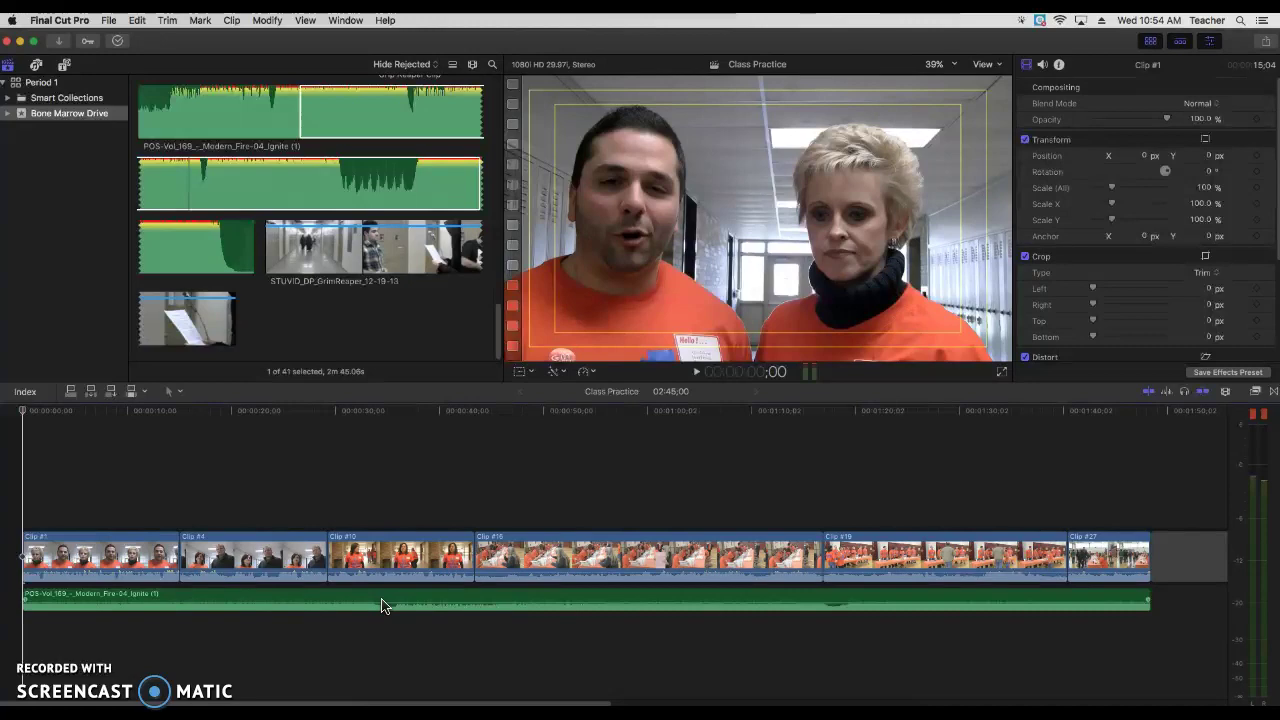
{"action": "left_click", "coordinate": [372, 600]}
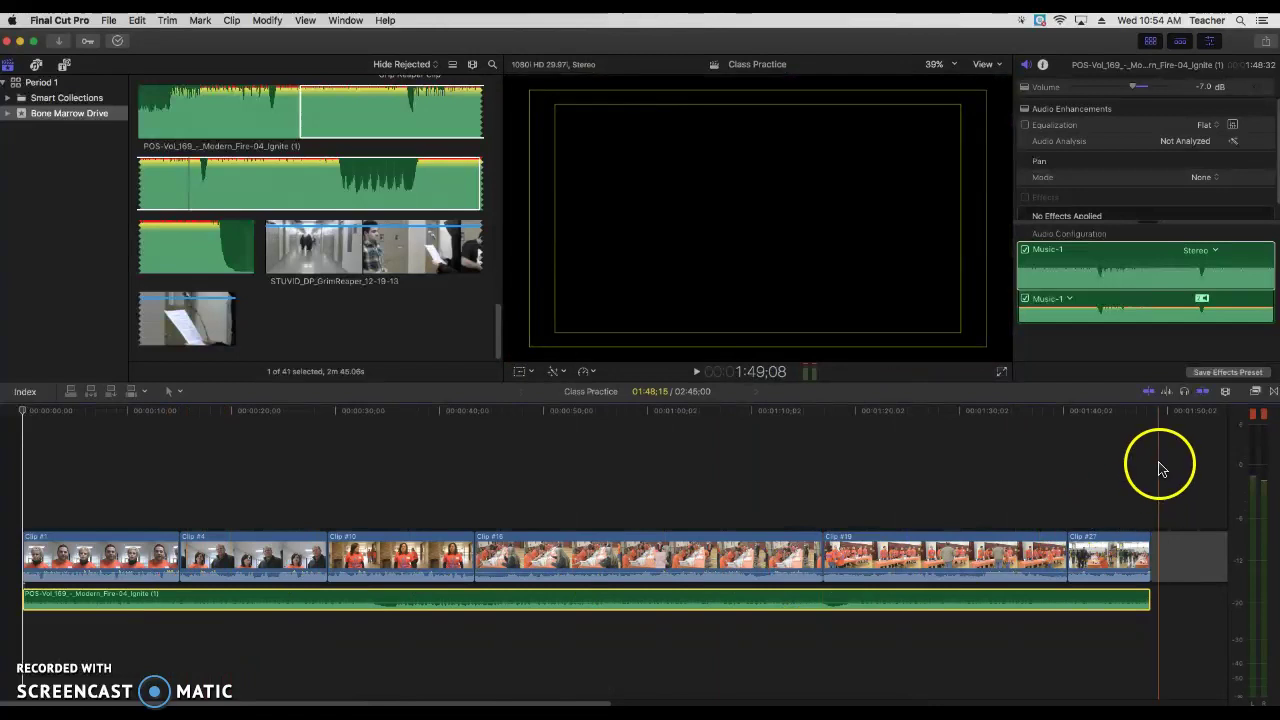
Solo the music clip and raise its volume about 1 dB from -7.0 dB.
{"action": "left_click", "coordinate": [1186, 395]}
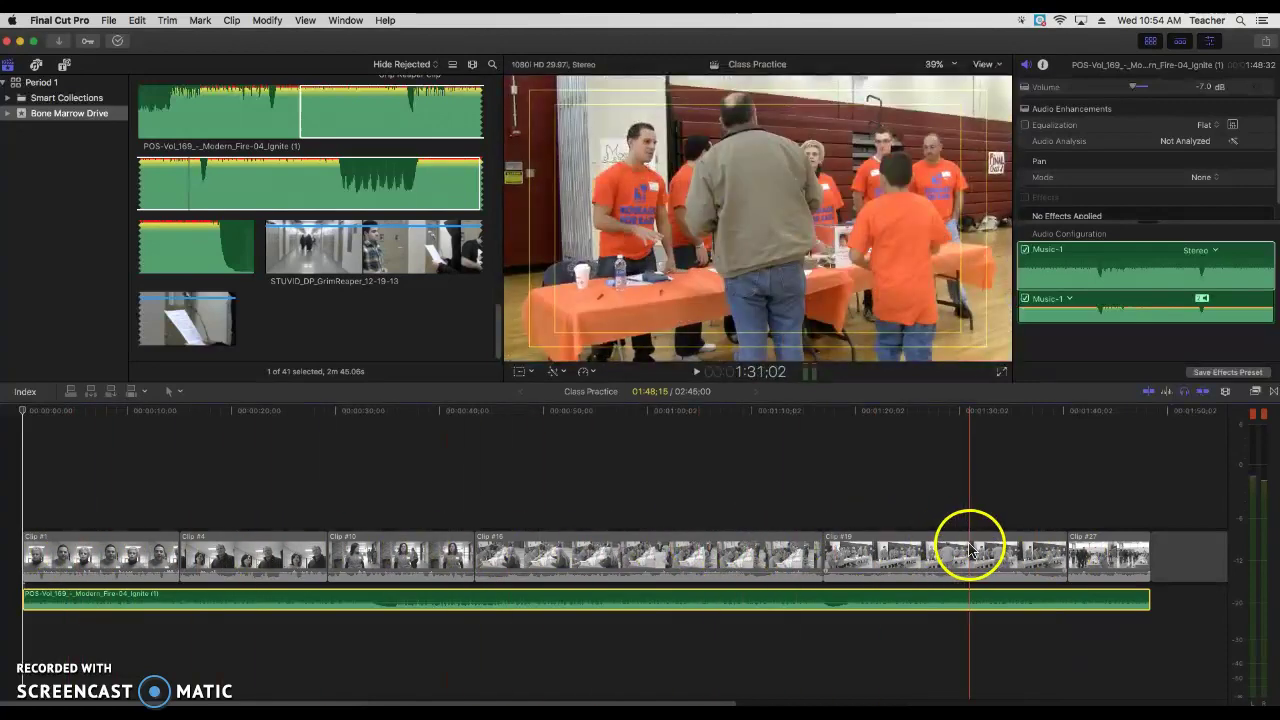
{"action": "left_click", "coordinate": [33, 595]}
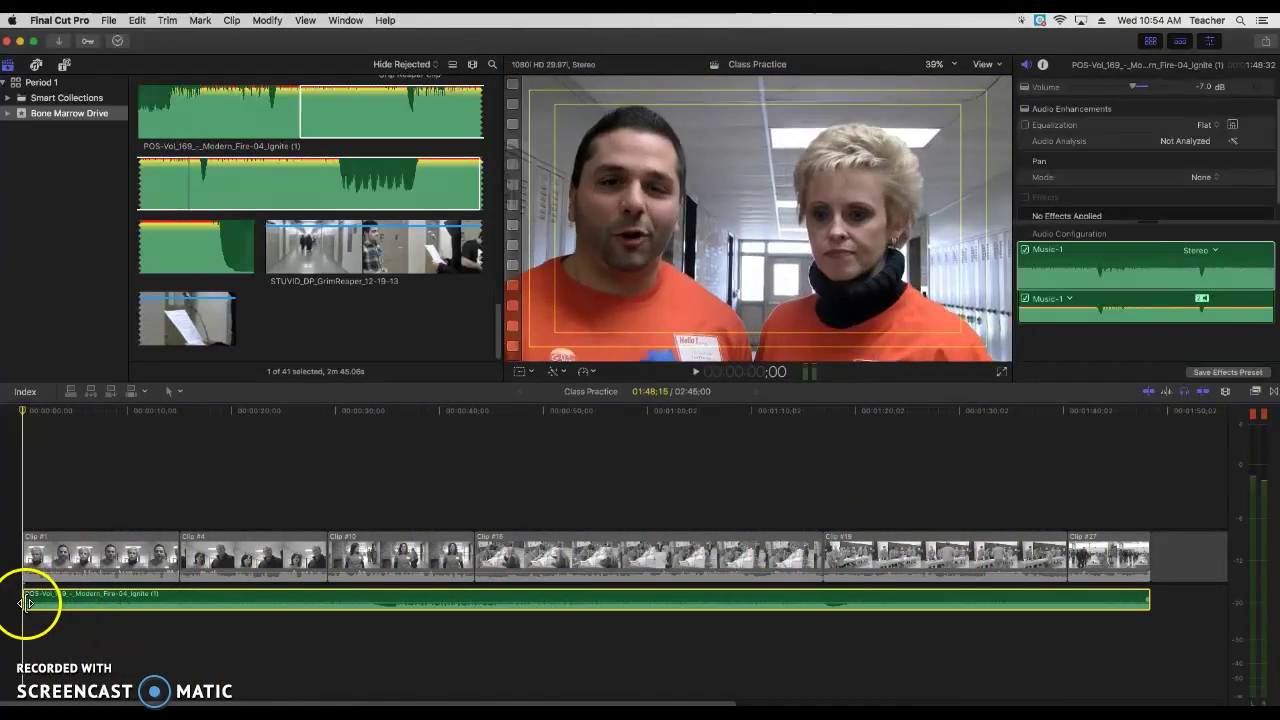
{"action": "key", "text": "XF86AudioLowerVolume"}
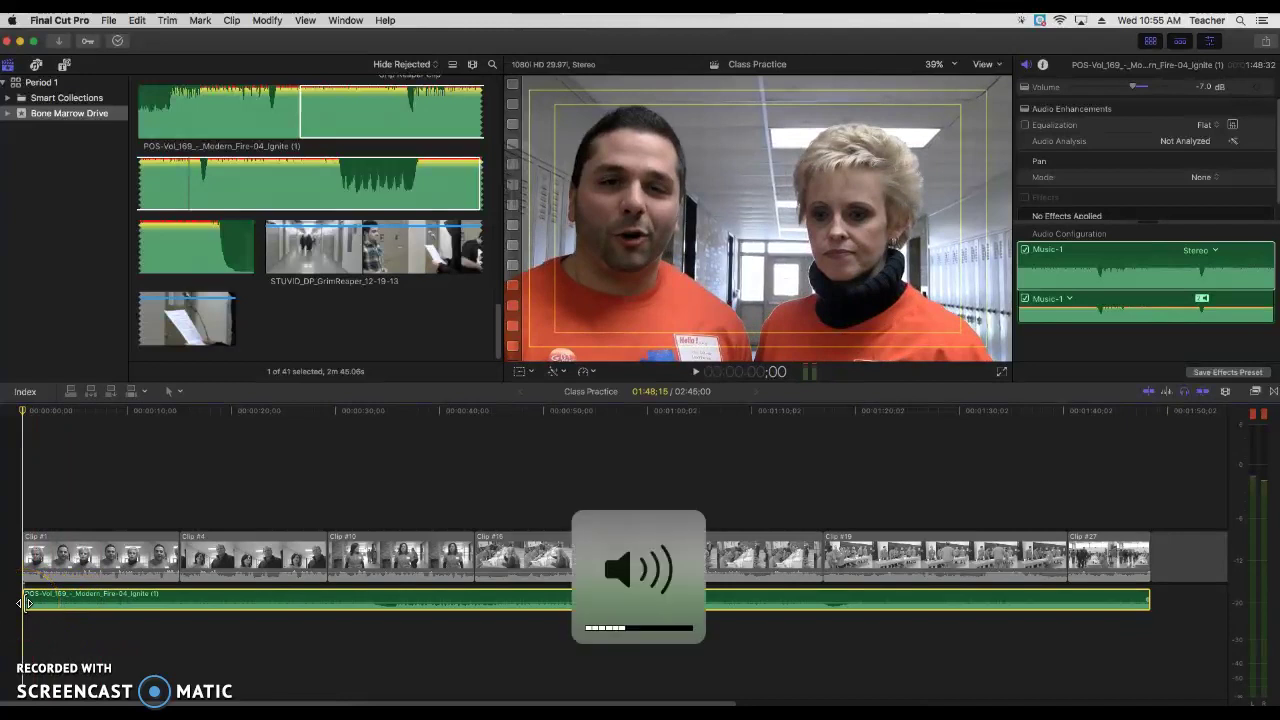
{"action": "left_click_drag", "start_coordinate": [33, 601], "coordinate": [33, 598]}
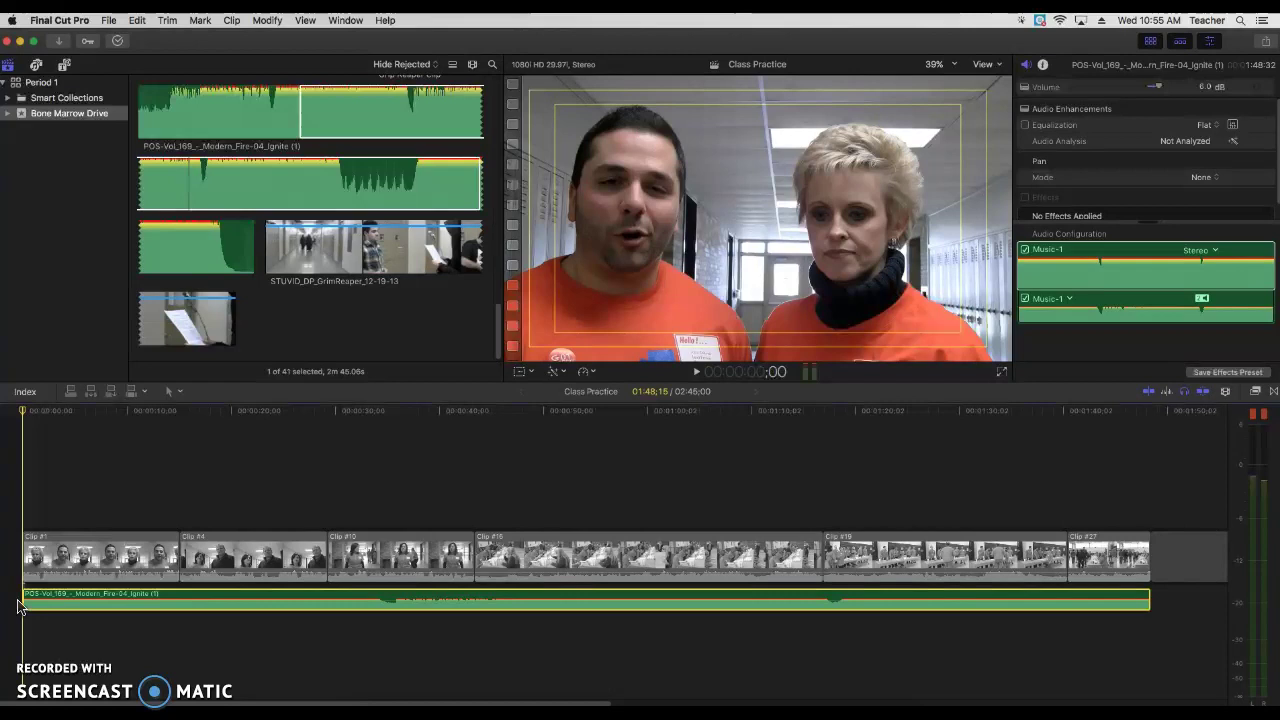
Play the project and add five beat markers to the music's opening seconds with M.
{"action": "key", "text": "space"}
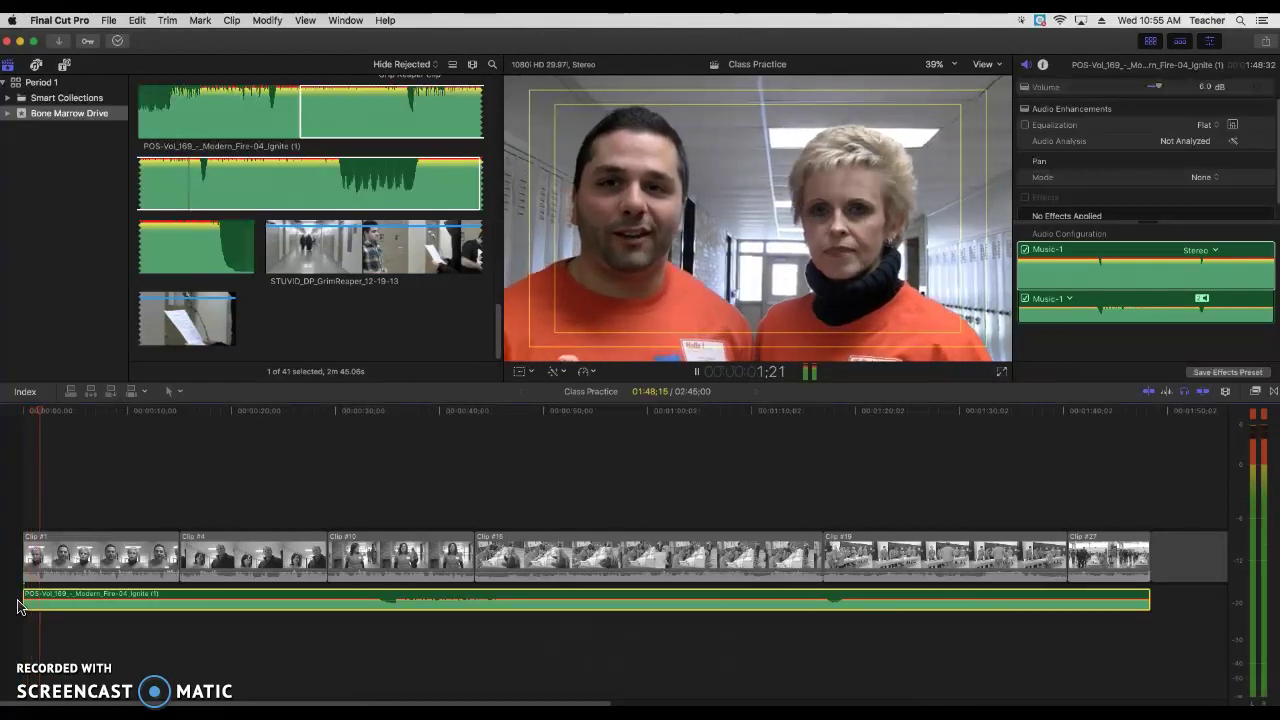
{"action": "key", "text": "m"}
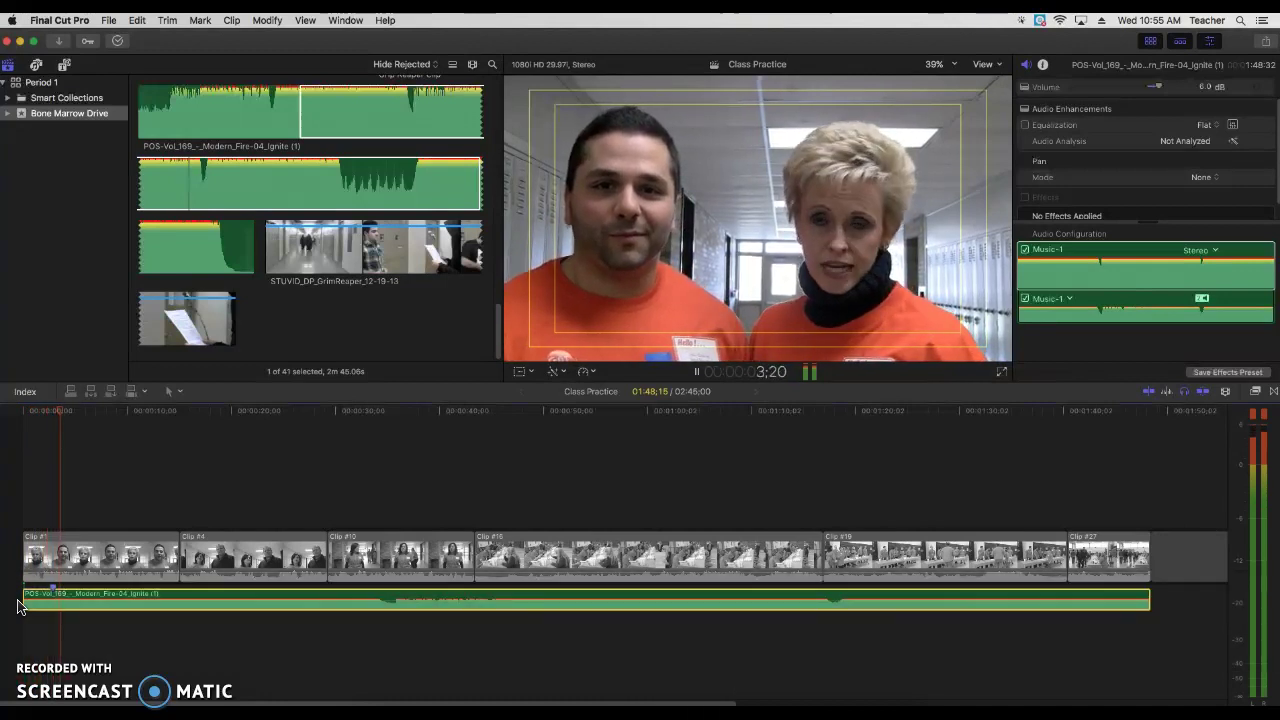
{"action": "key", "text": "m"}
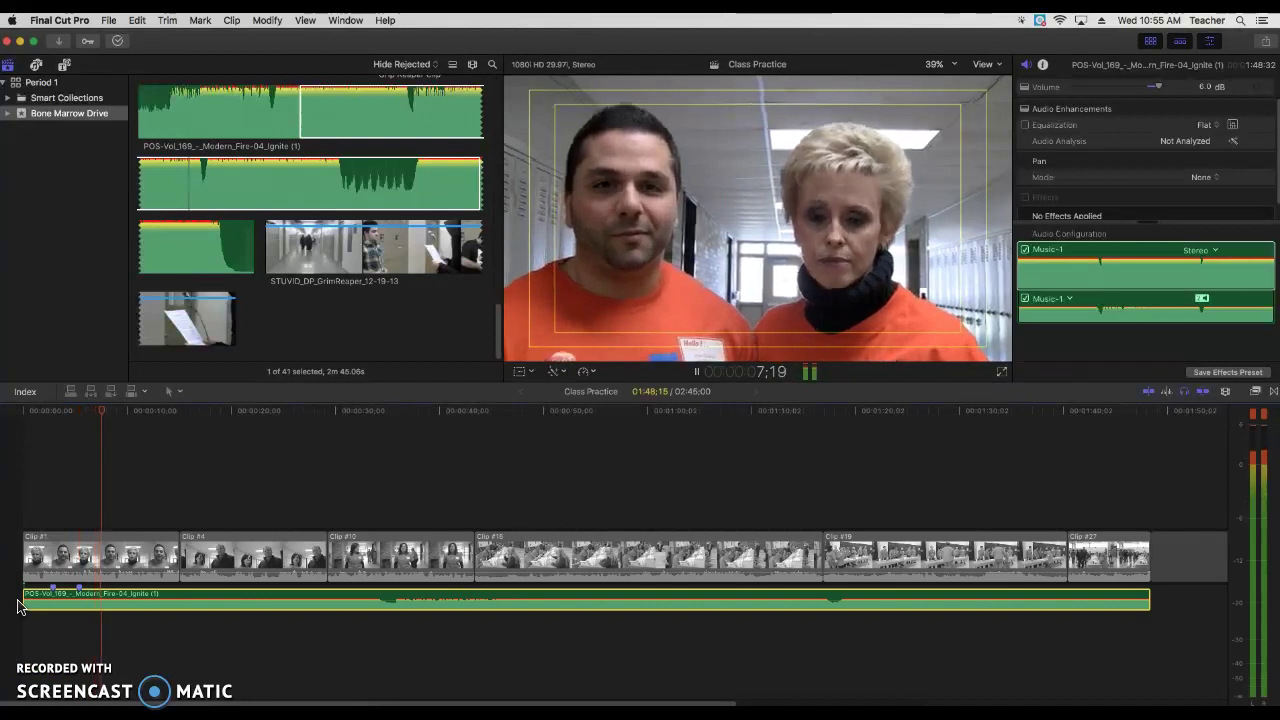
{"action": "key", "text": "m"}
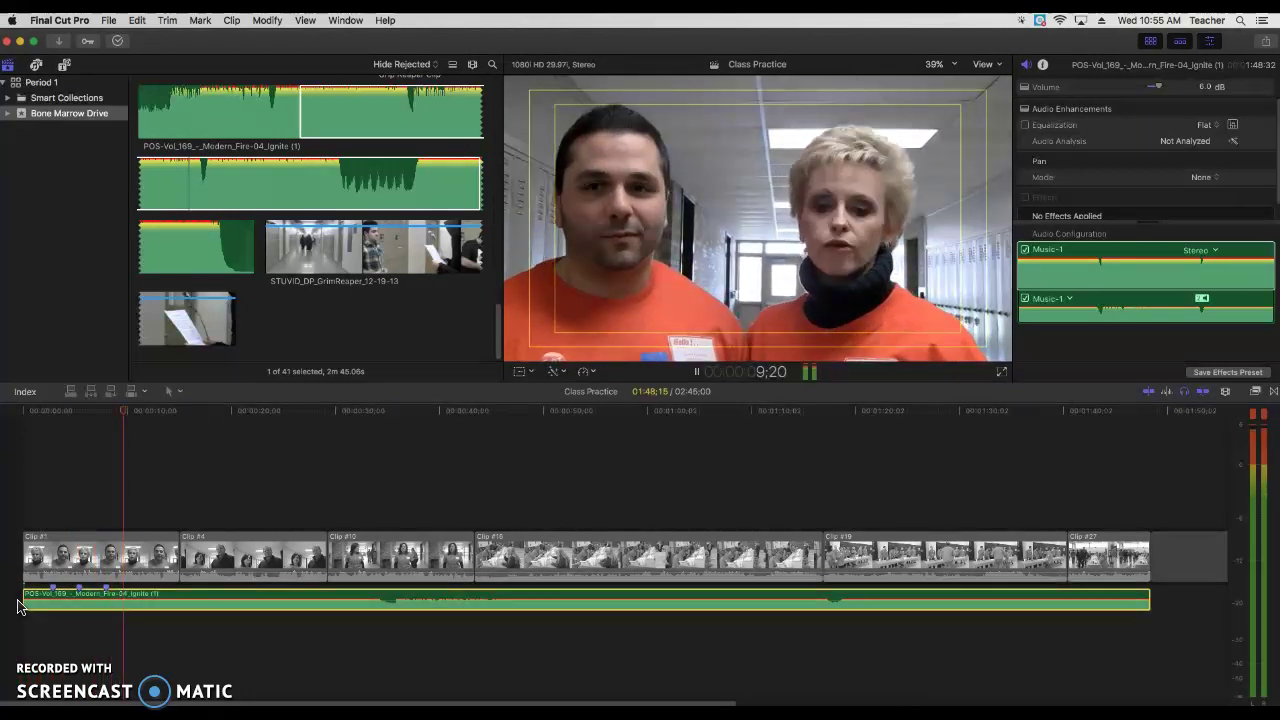
{"action": "key", "text": "m"}
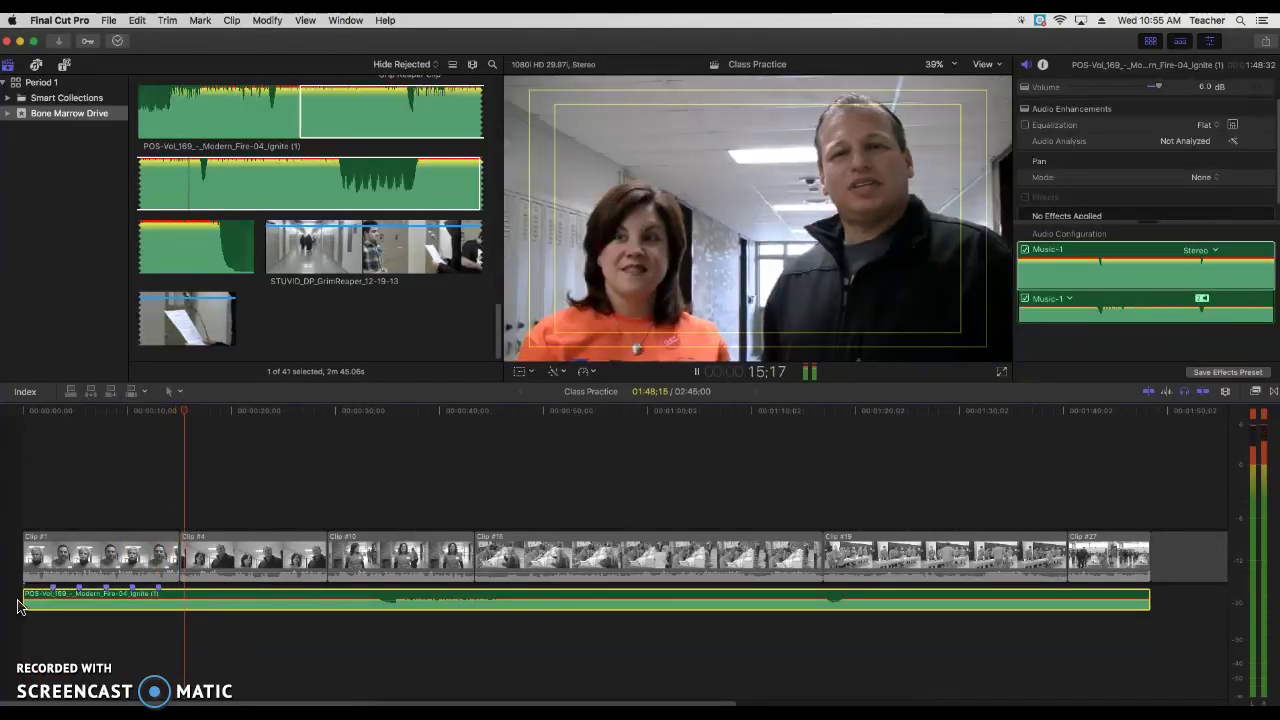
{"action": "key", "text": "m"}
{"action": "key", "text": "space"}
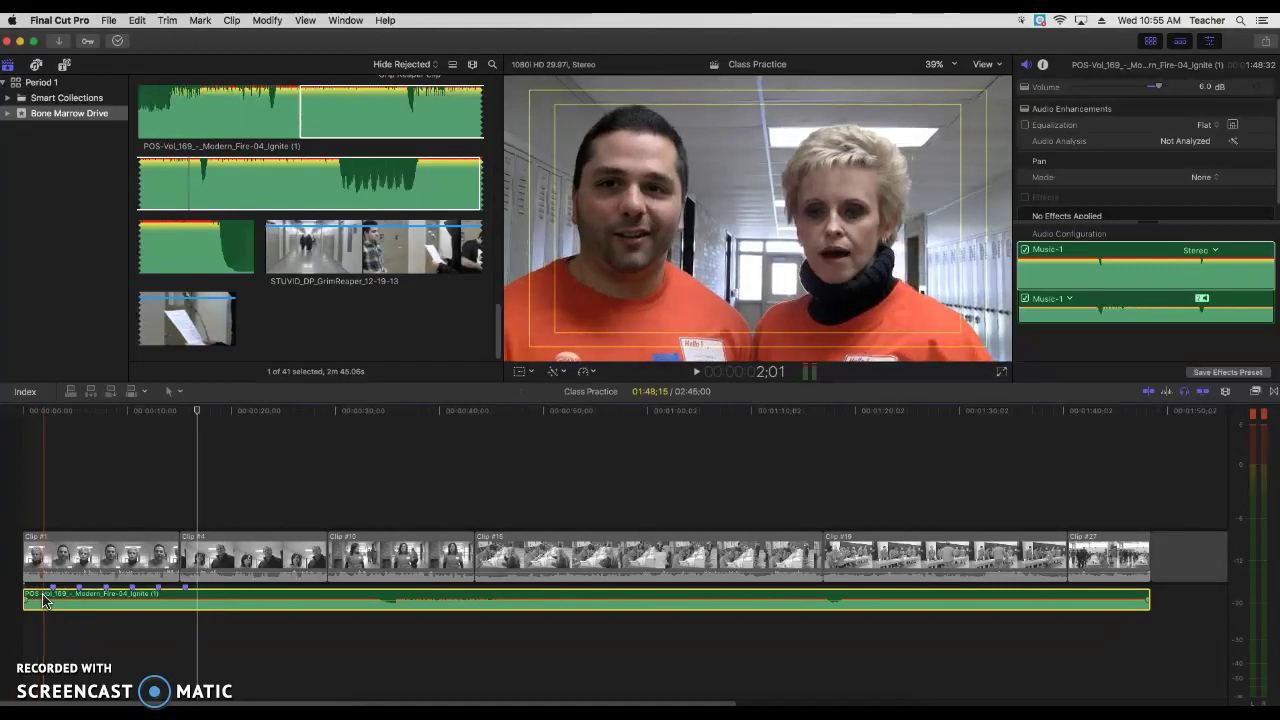
From the timeline start, trim Clip #1 and Clip #4 to end on beat markers.
{"action": "left_click", "coordinate": [29, 619]}
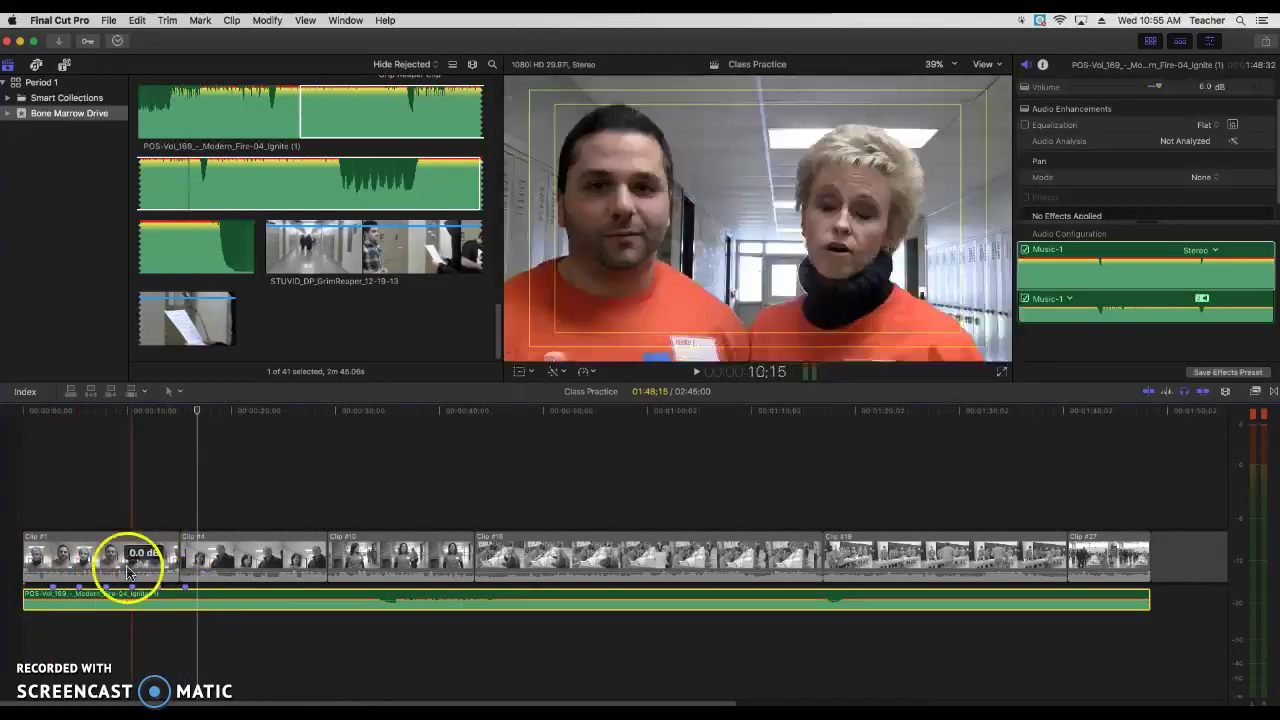
{"action": "left_click", "coordinate": [57, 548]}
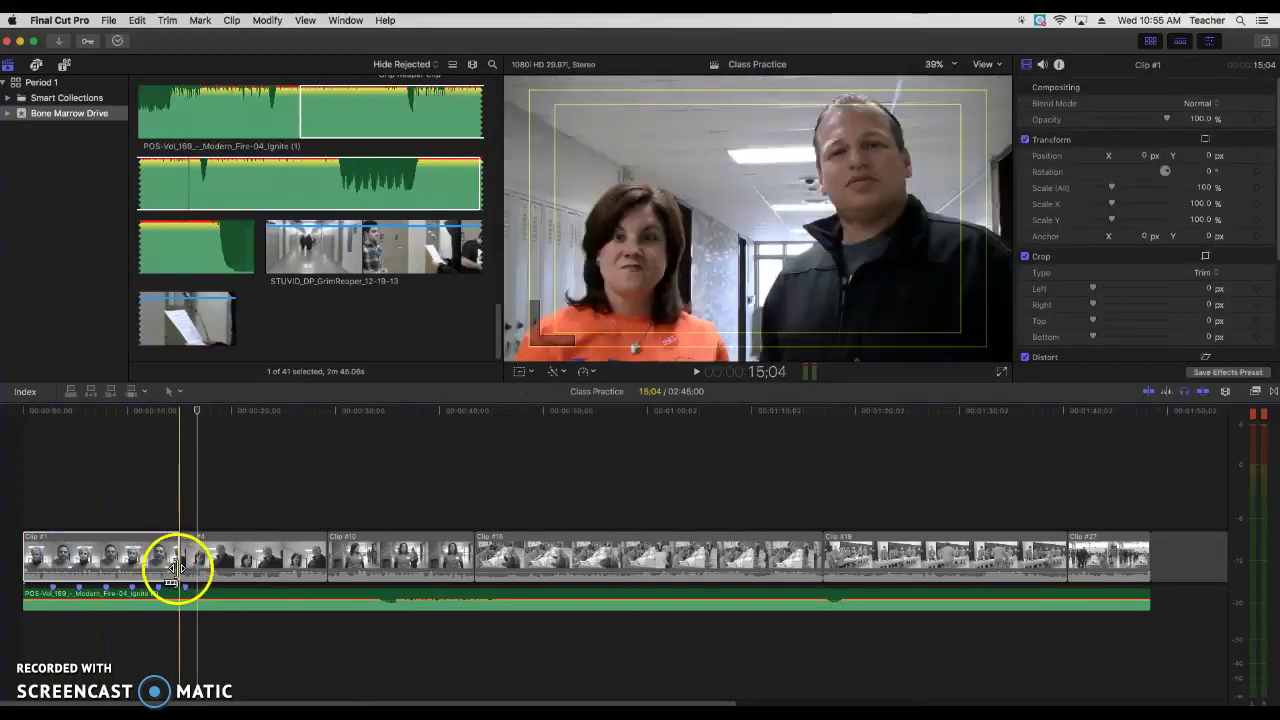
{"action": "left_click_drag", "start_coordinate": [175, 567], "coordinate": [52, 565]}
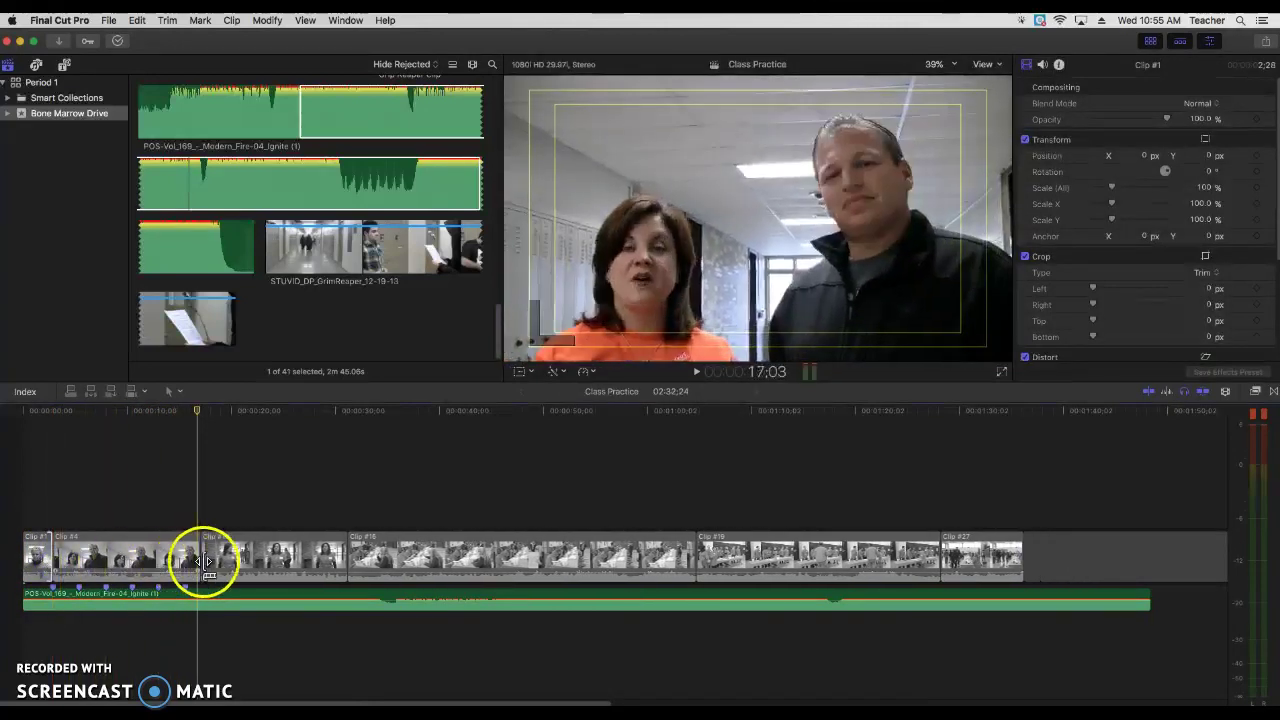
{"action": "left_click_drag", "start_coordinate": [196, 560], "coordinate": [81, 562]}
Trim Clip #10 and the remaining clips so their cuts land on beat markers.
{"action": "left_click", "coordinate": [177, 560]}
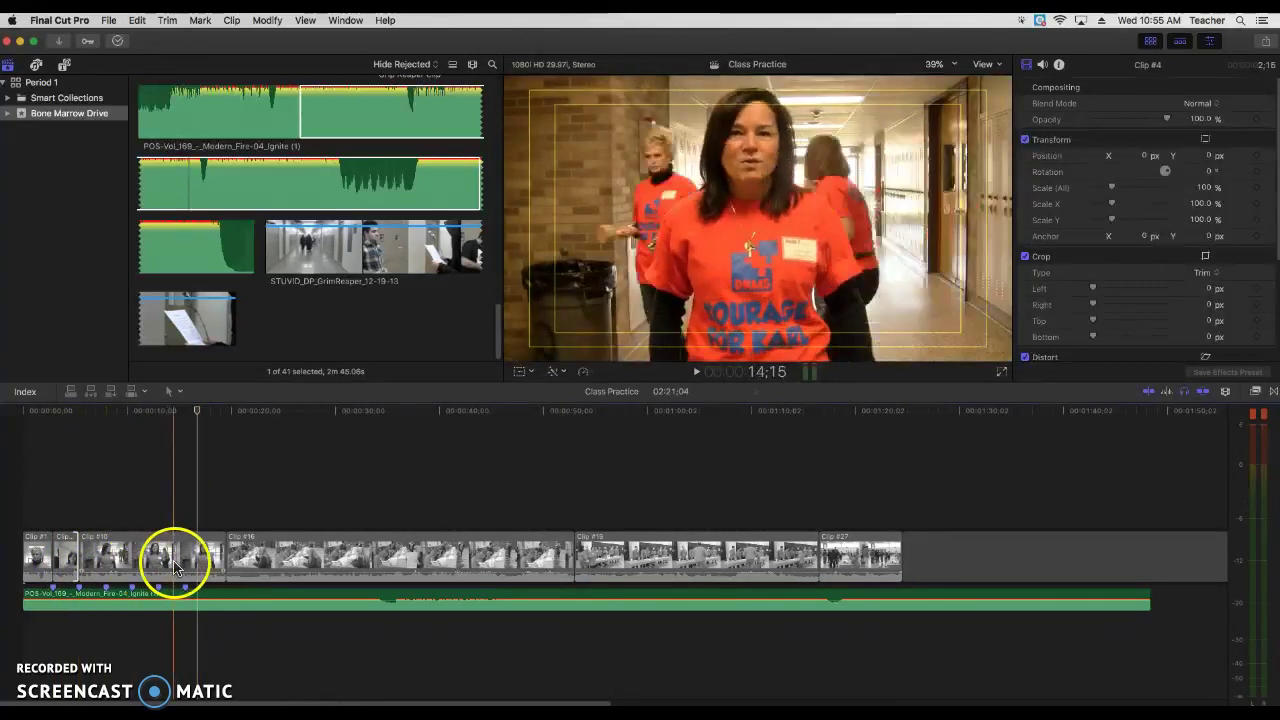
{"action": "left_click_drag", "start_coordinate": [224, 562], "coordinate": [106, 558]}
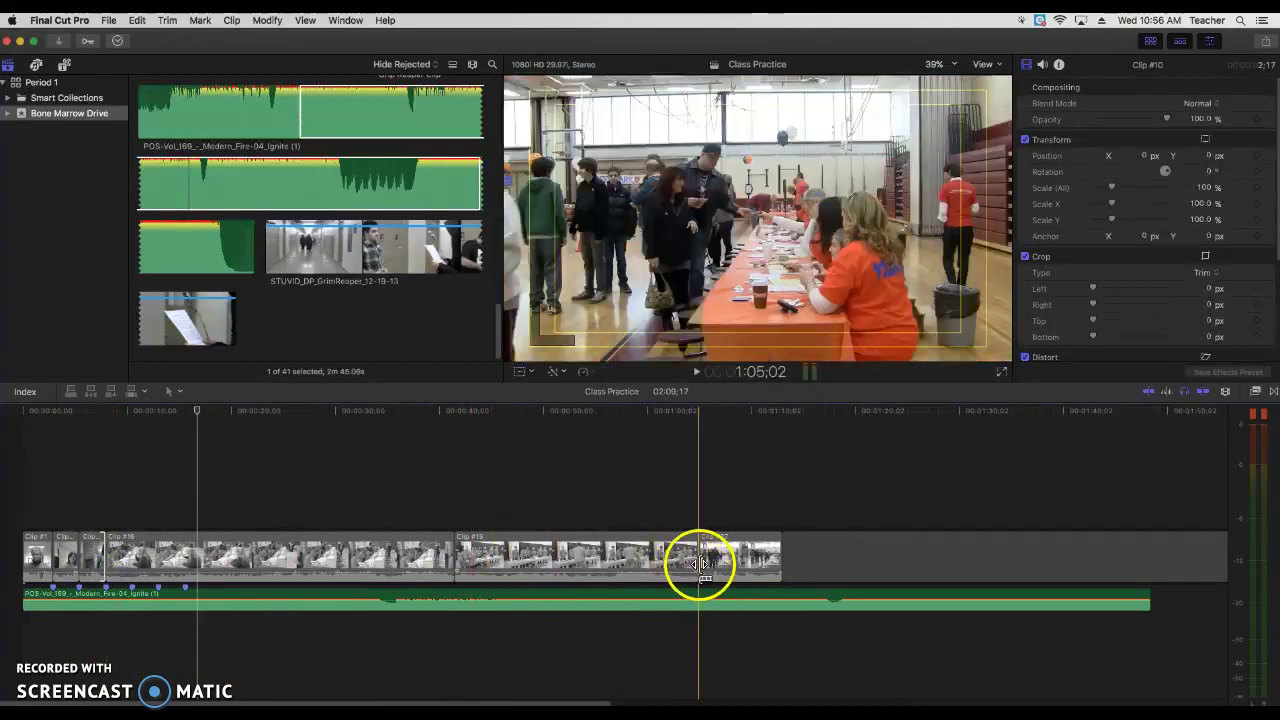
{"action": "left_click_drag", "start_coordinate": [700, 565], "coordinate": [127, 563]}
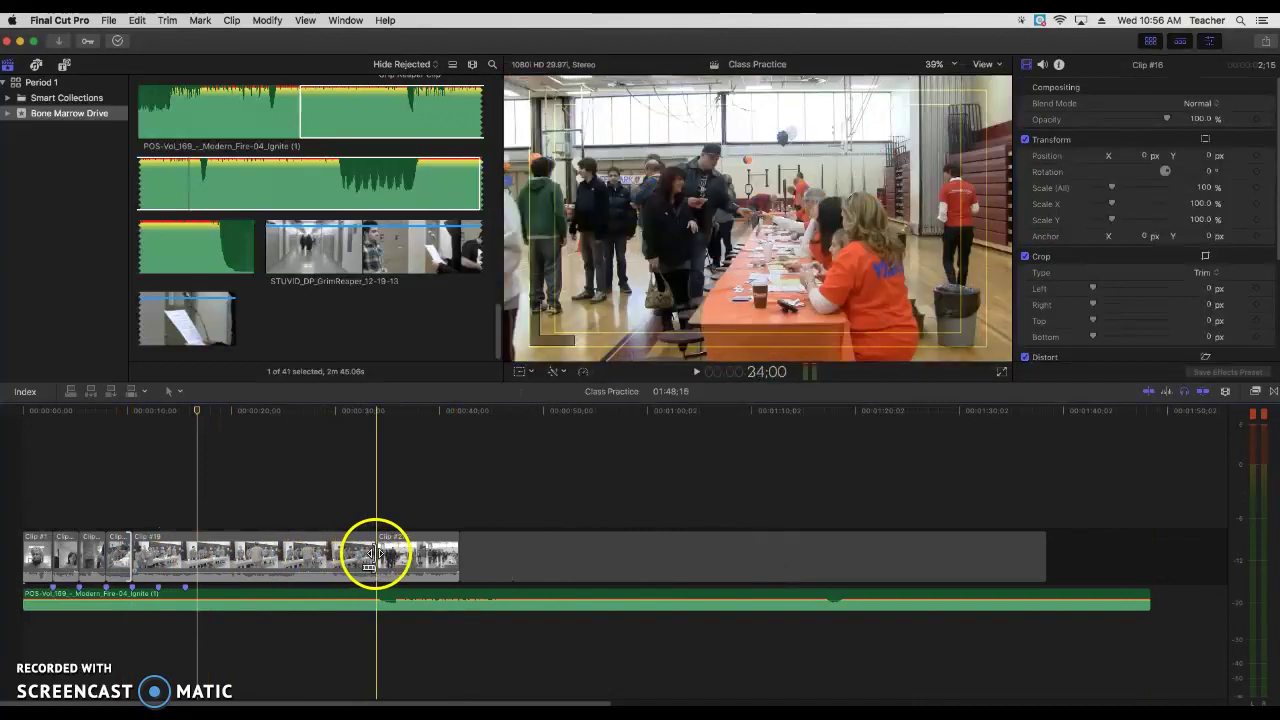
{"action": "left_click_drag", "start_coordinate": [373, 553], "coordinate": [193, 564]}
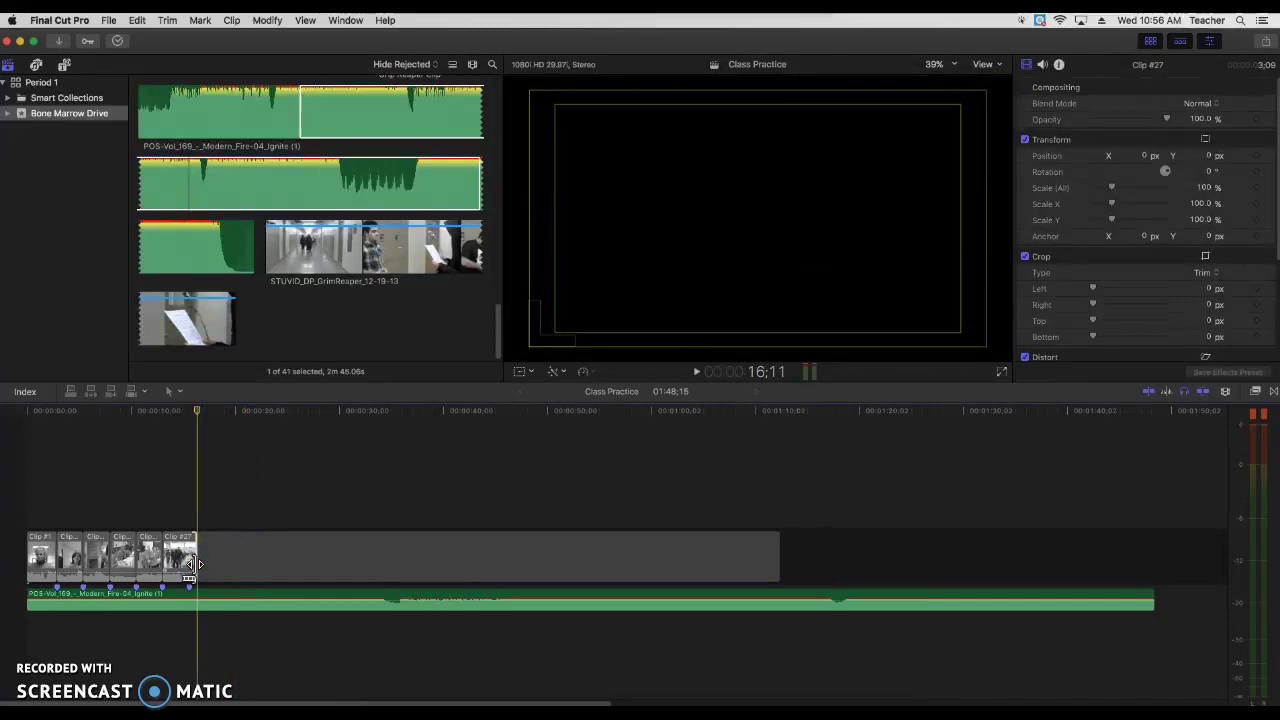
{"action": "key", "text": "Home"}
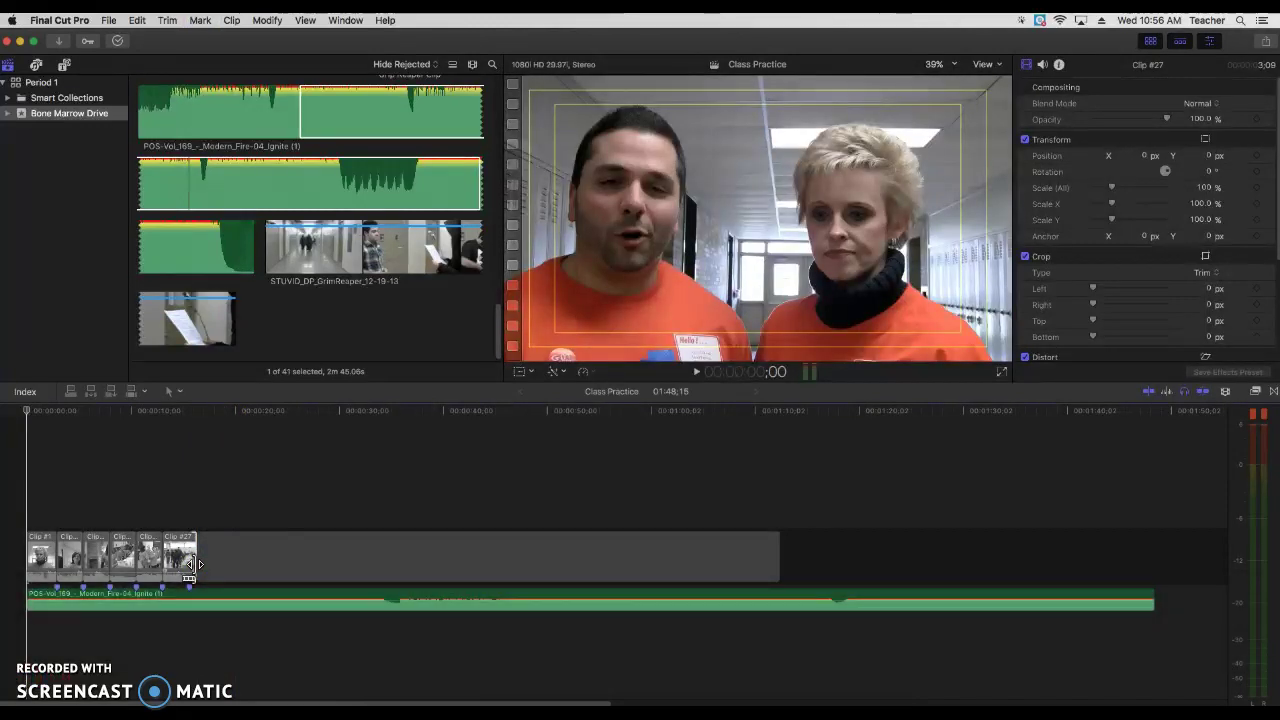
{"action": "key", "text": "space"}
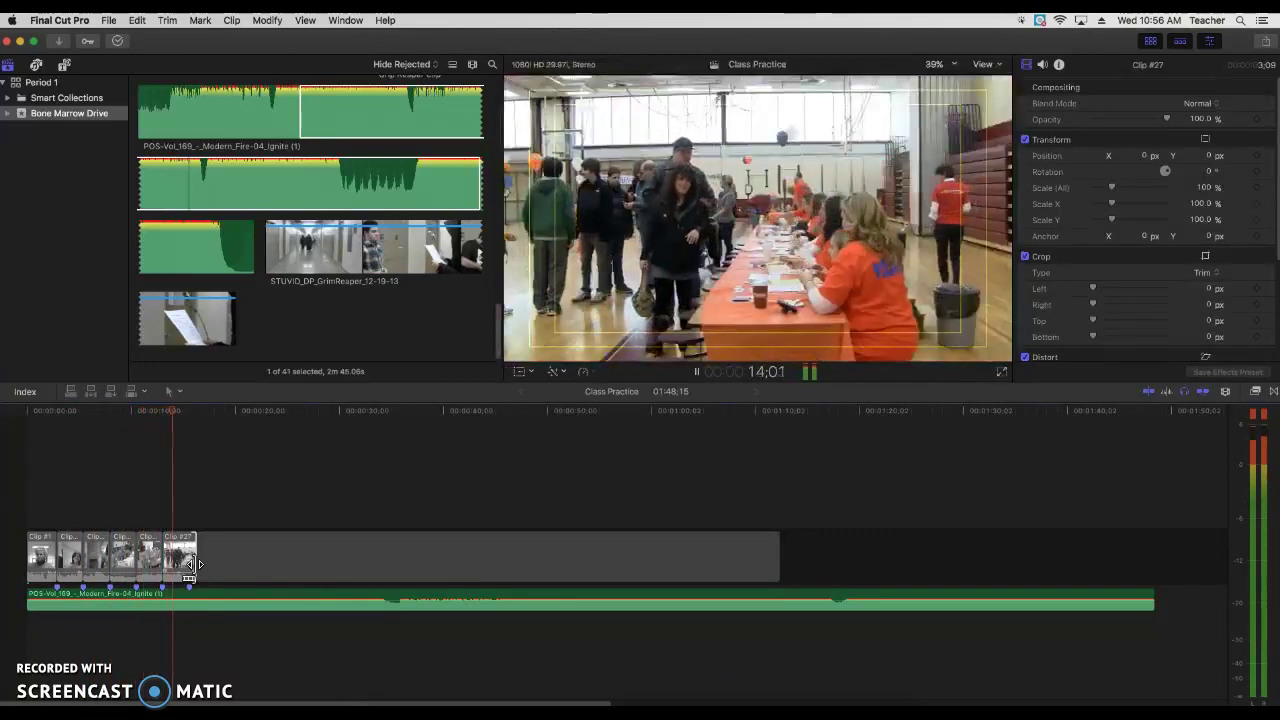
{"action": "key", "text": "space"}
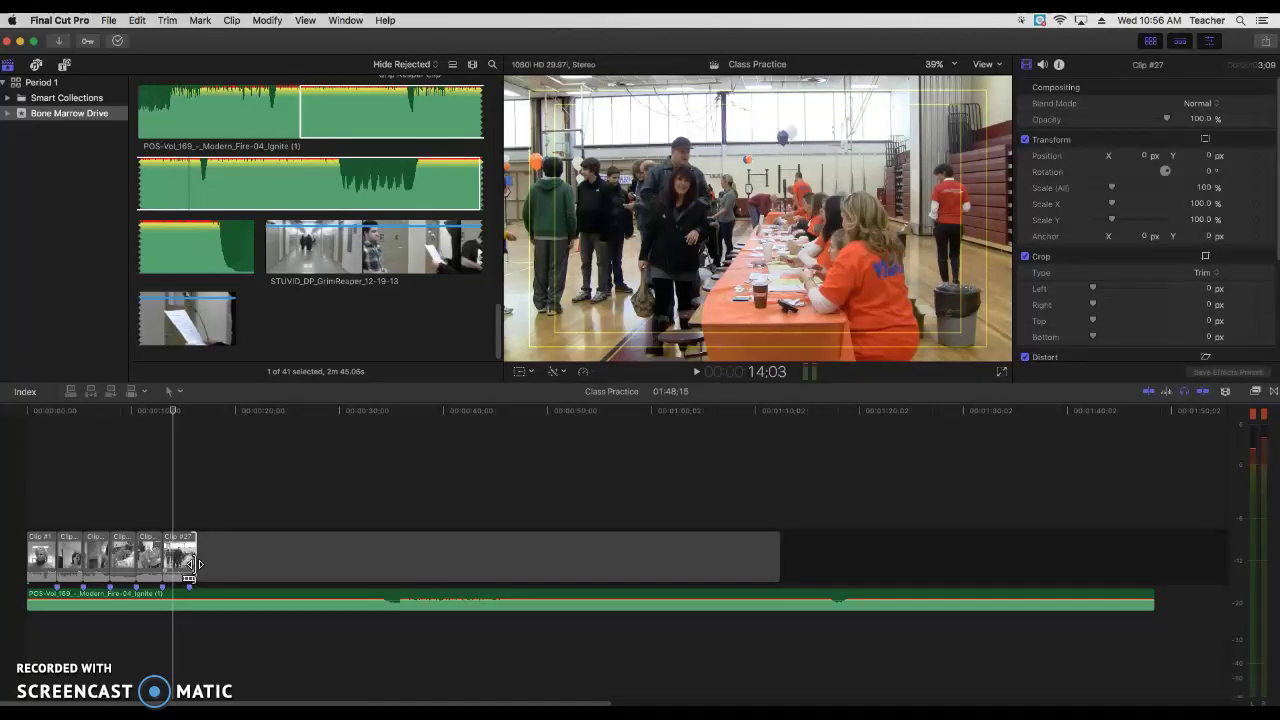
{"action": "key", "text": "Home"}
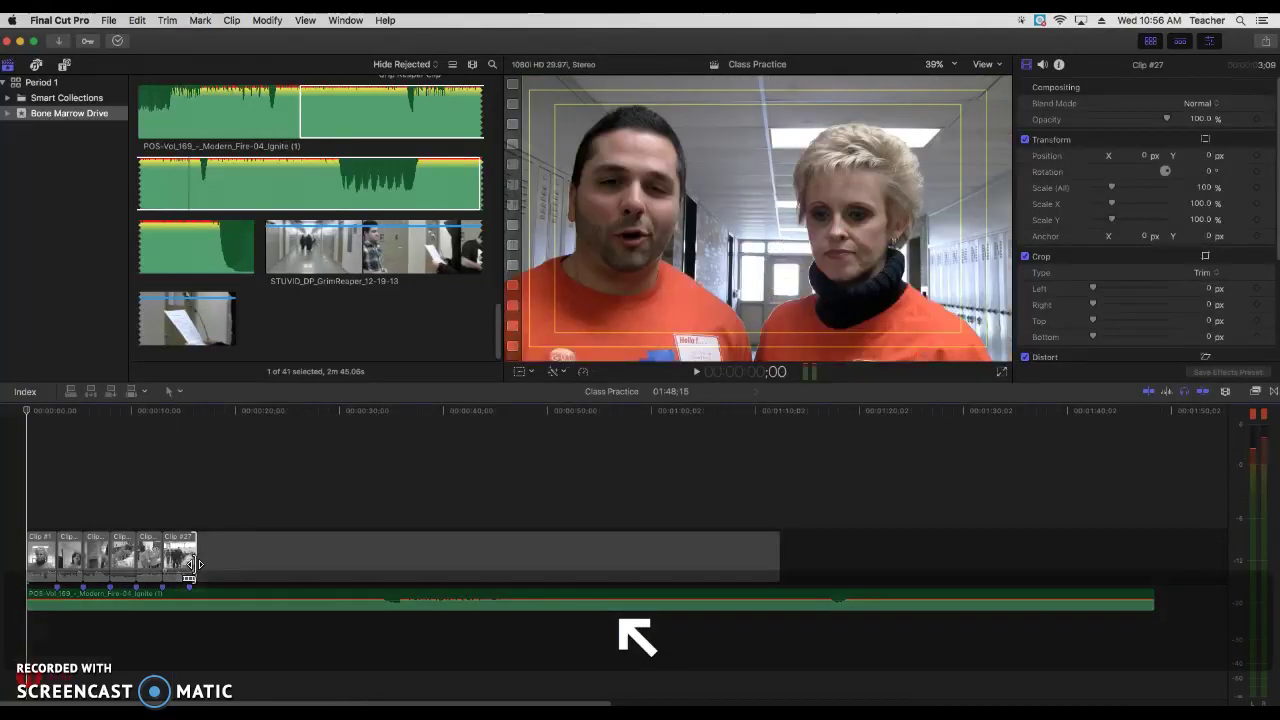
{"action": "left_click_drag", "start_coordinate": [27, 612], "coordinate": [110, 614]}
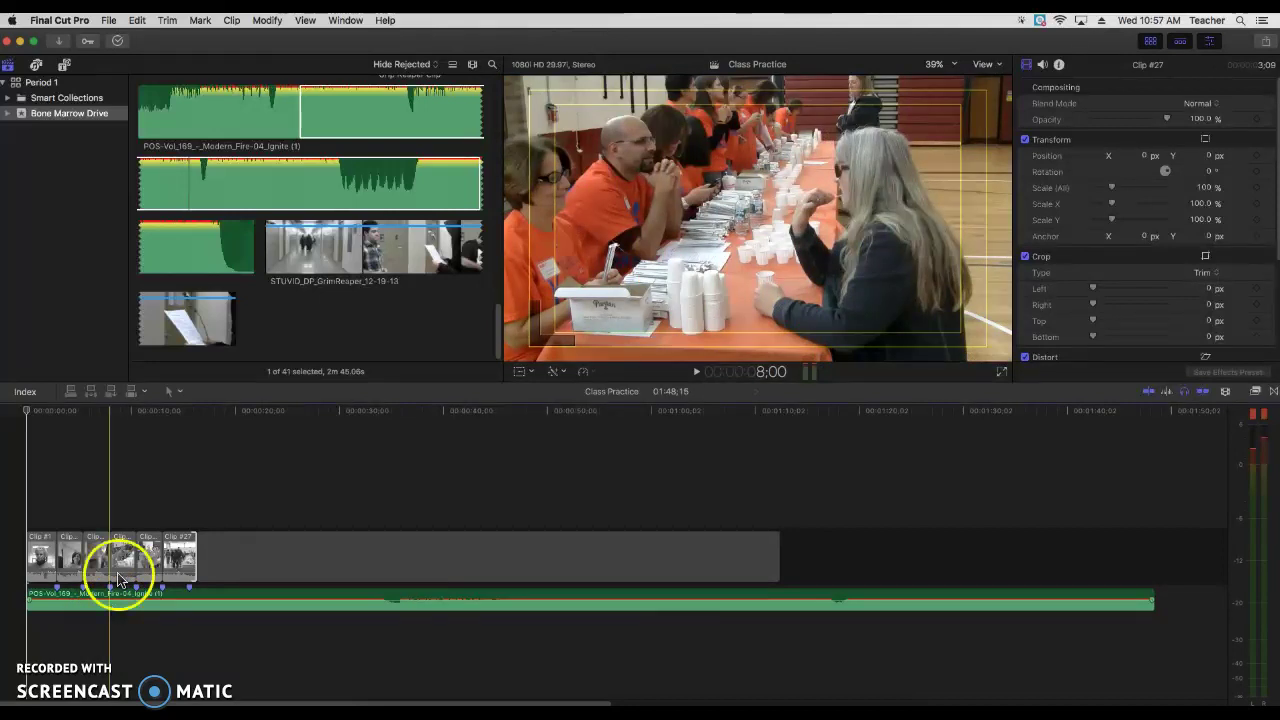
{"action": "left_click", "coordinate": [60, 605]}
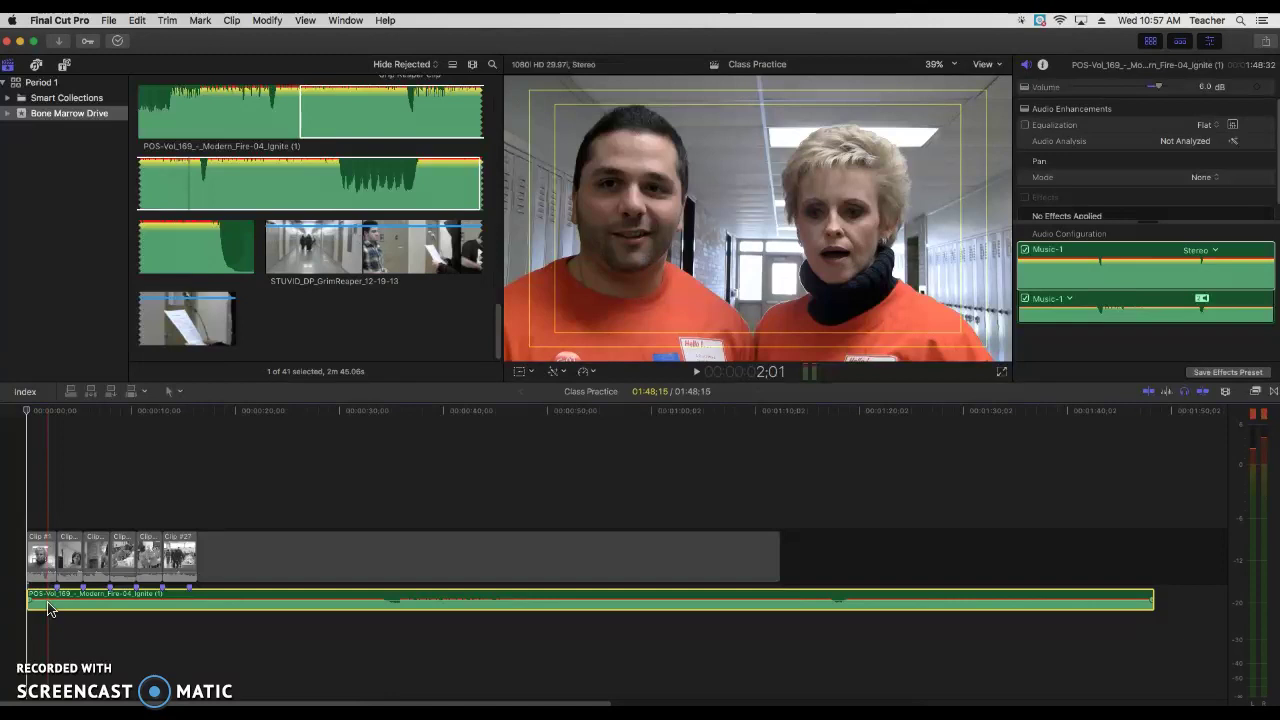
{"action": "left_click_drag", "start_coordinate": [70, 593], "coordinate": [130, 593]}
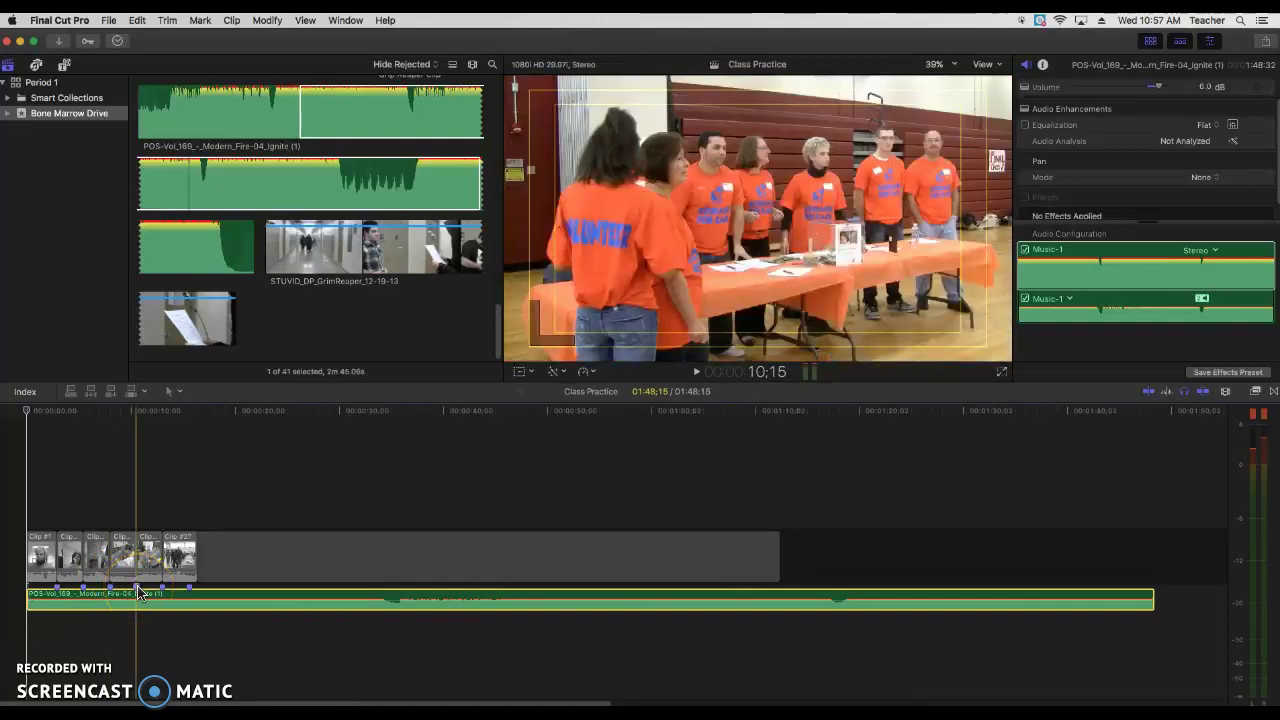
{"action": "left_click_drag", "start_coordinate": [44, 571], "coordinate": [192, 595]}
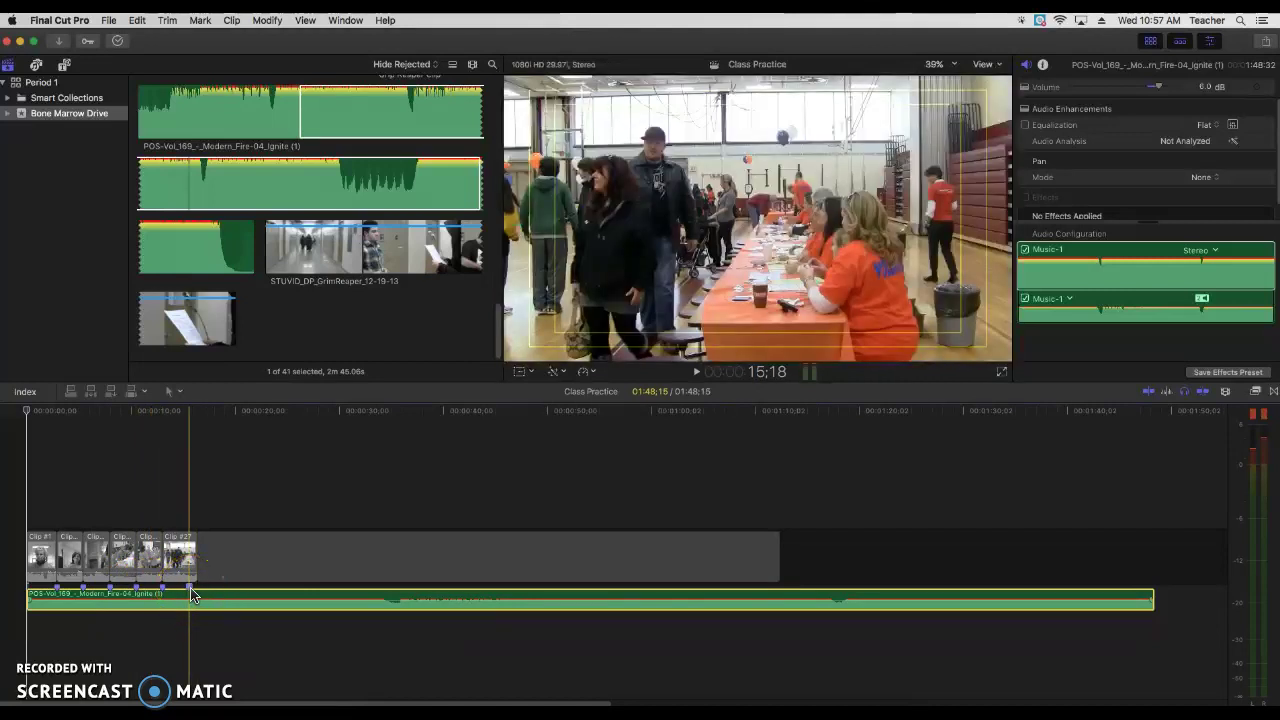